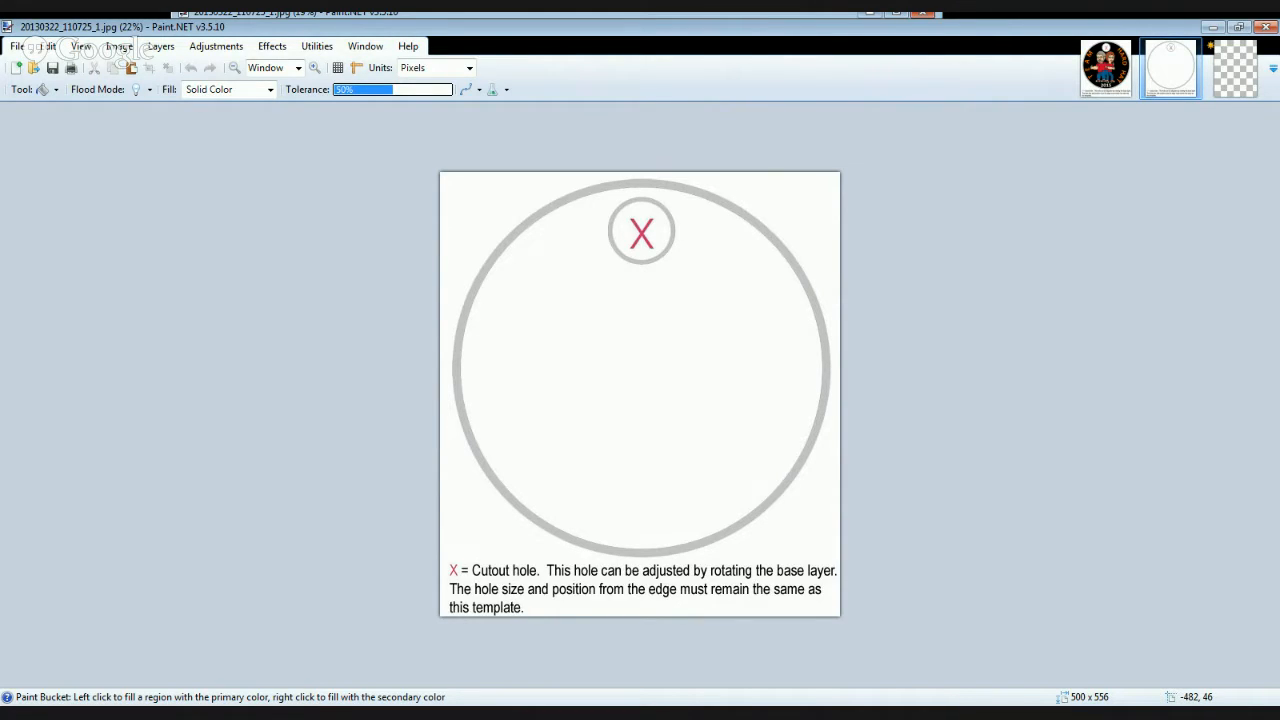
- Set the Magic Wand tolerance to 27% and select the interior of the large grey ring
left_click(24, 209)
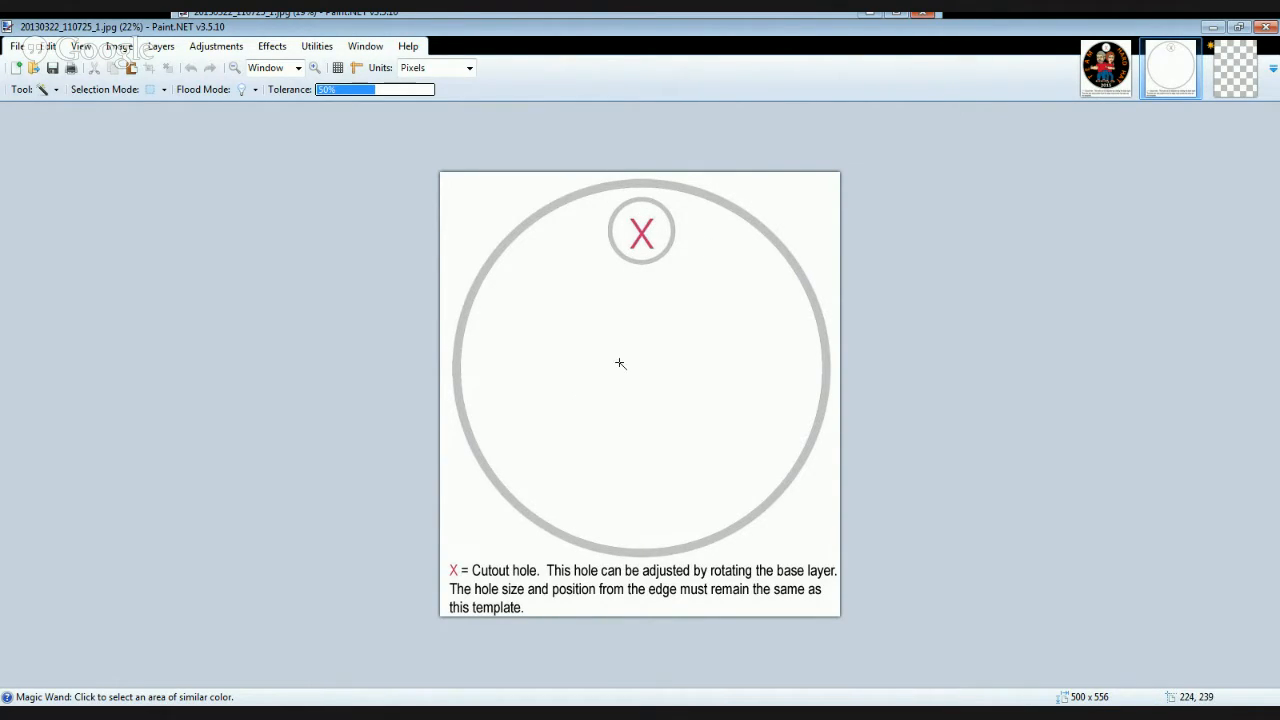
left_click(731, 315)
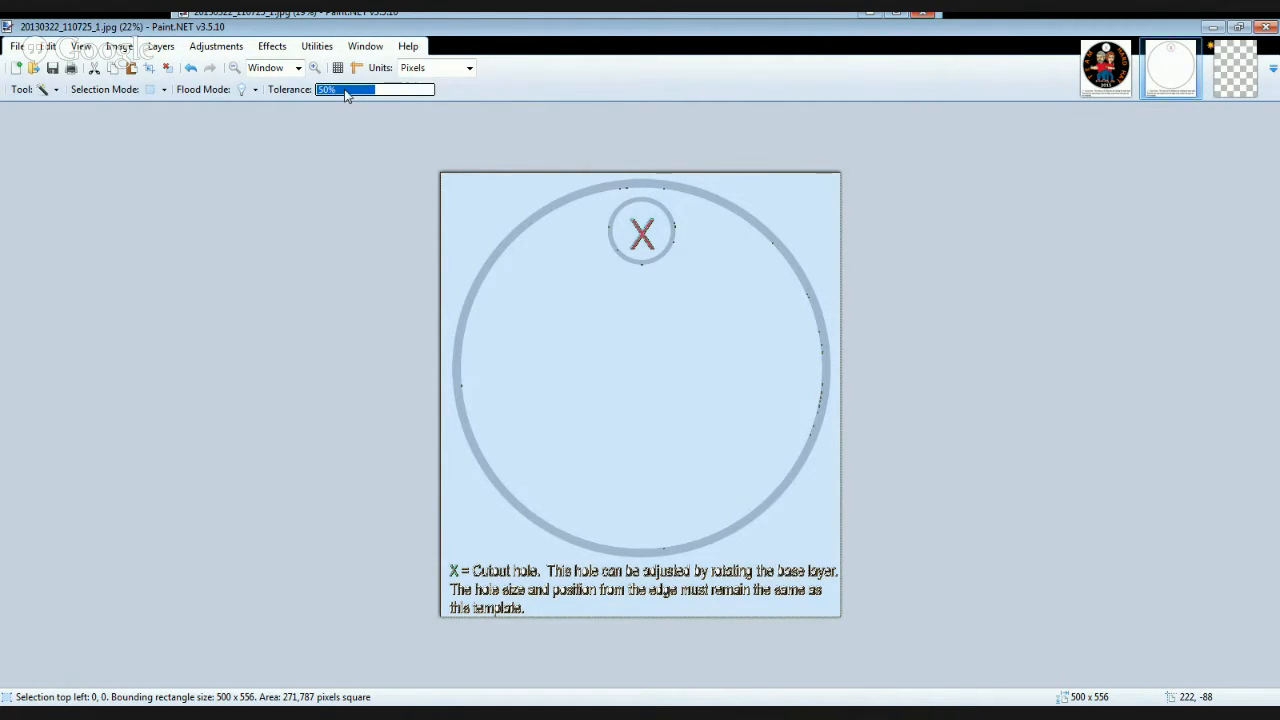
left_click_drag(355, 93, 389, 93)
left_click_drag(354, 88, 348, 88)
left_click(456, 214)
left_click(537, 286)
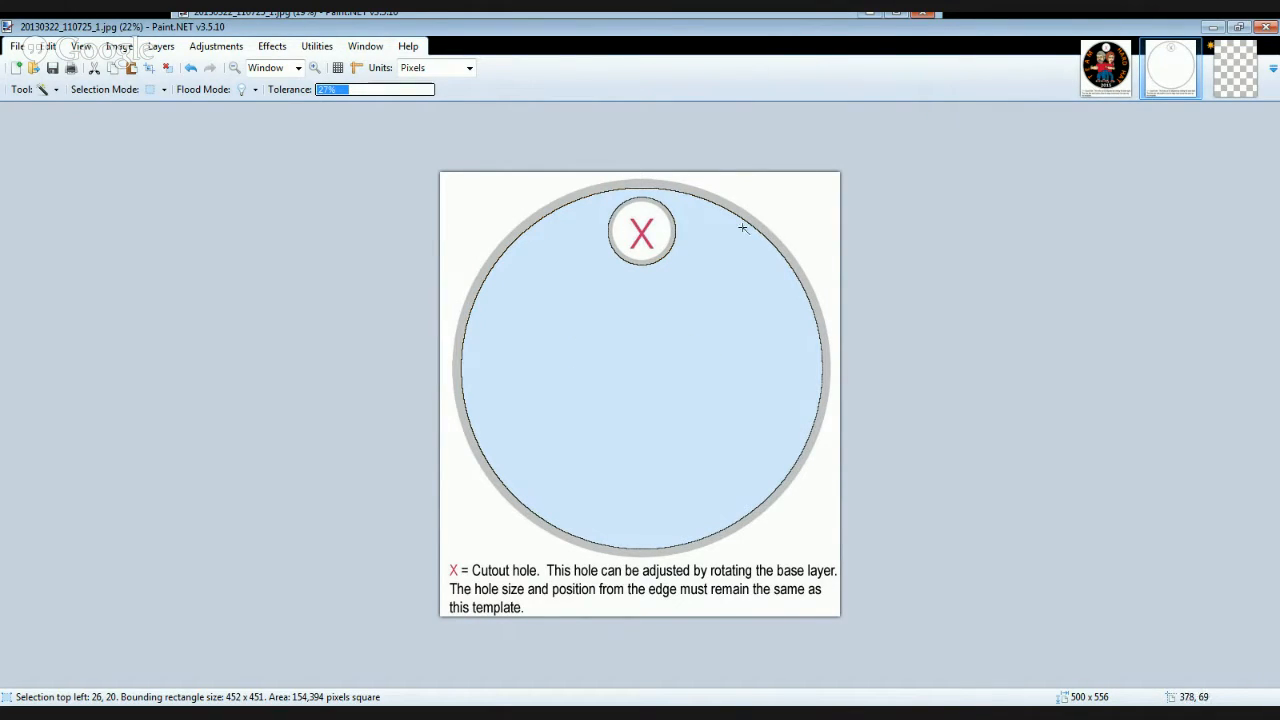
- Try the Magic Wand selection on the cutout hole, the X, the ring's interior and the area outside the ring
left_click(661, 233)
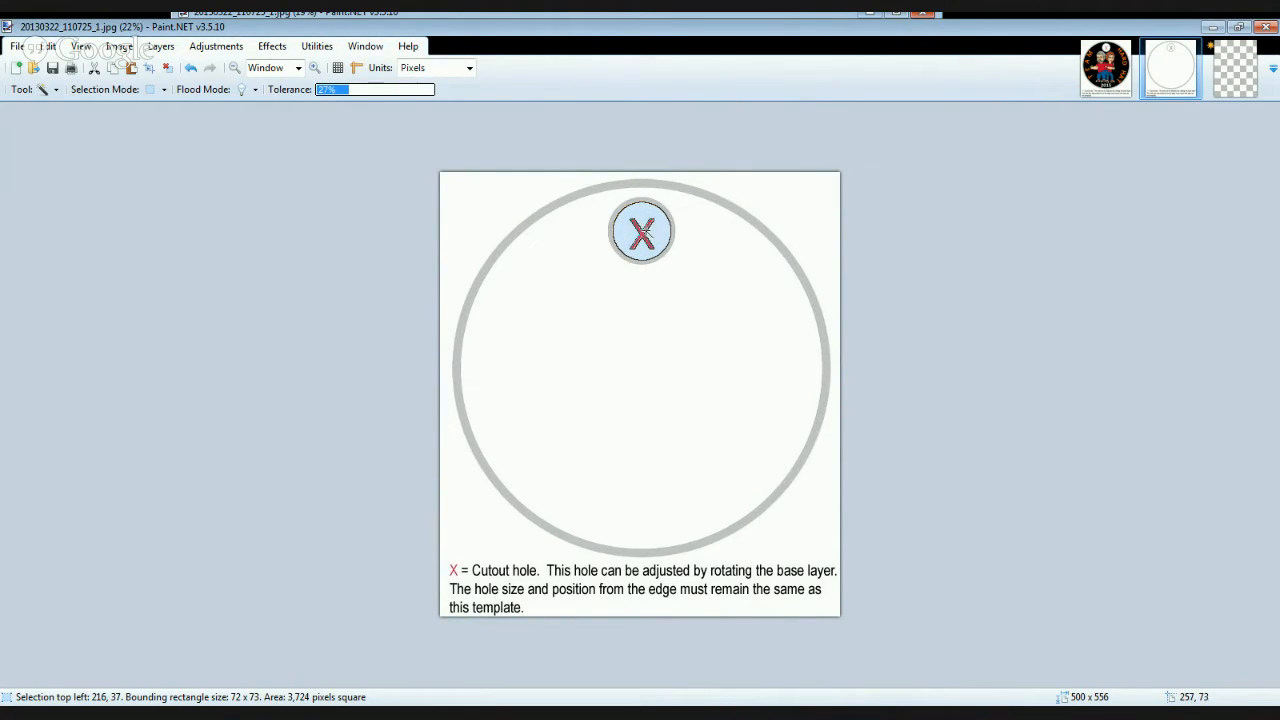
left_click(643, 233)
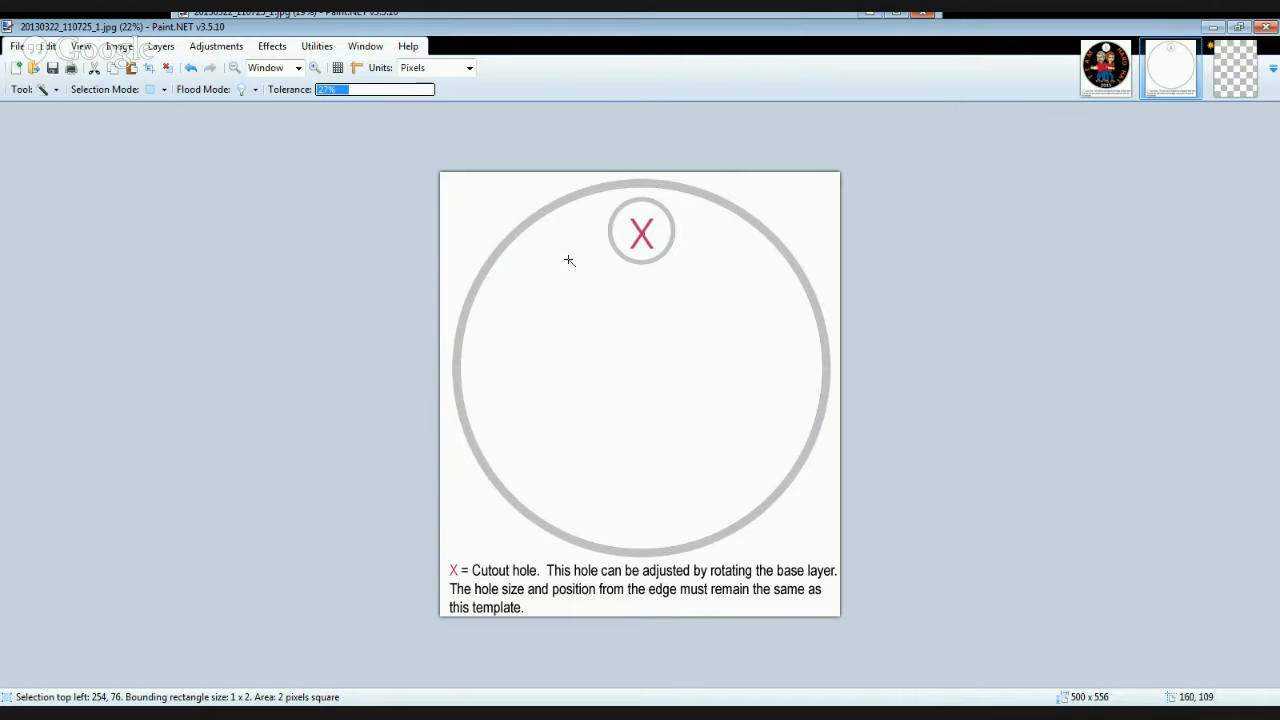
left_click(655, 375)
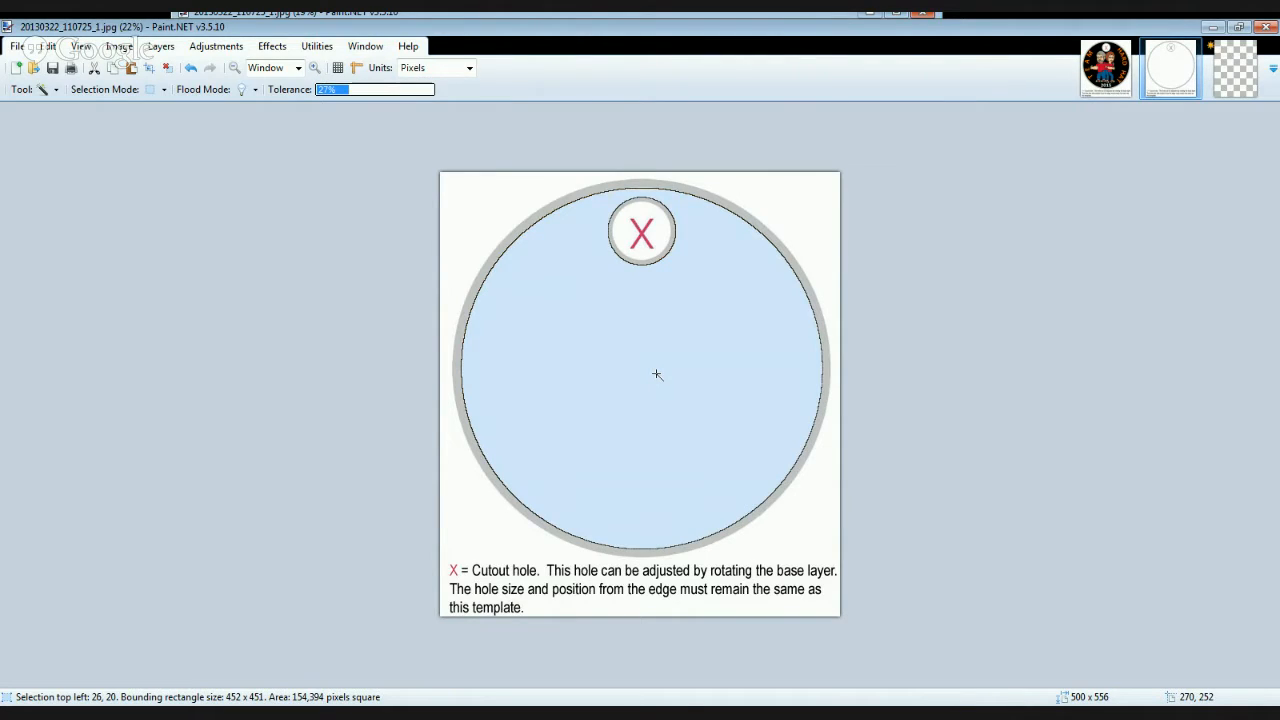
left_click(811, 213)
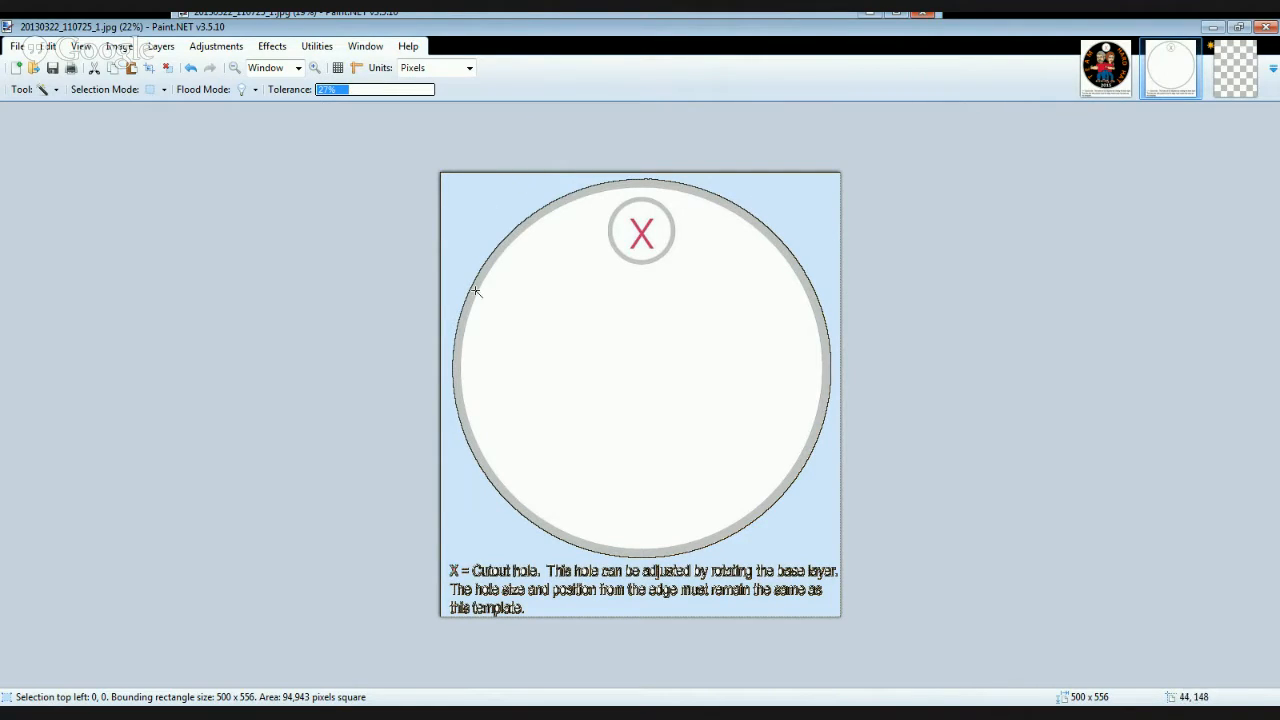
- Select the large ring's interior without the cutout hole and fill it with solid orange
left_click(635, 355)
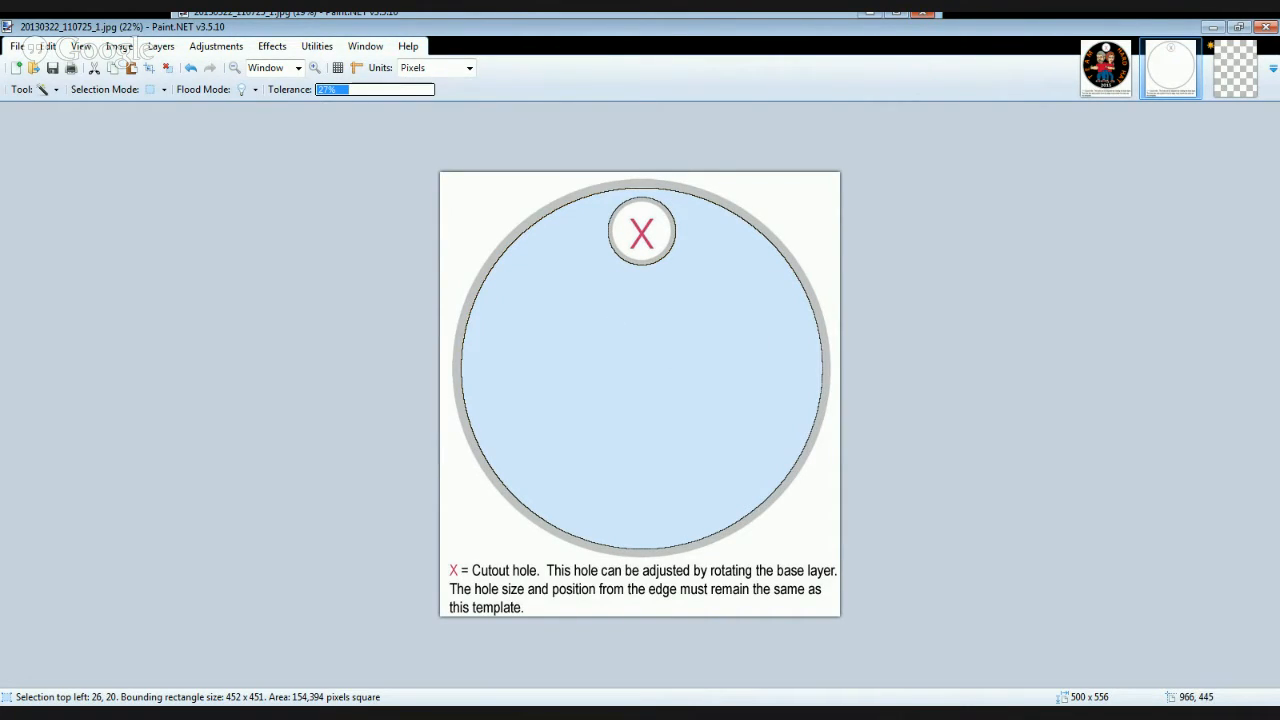
key("Delete")
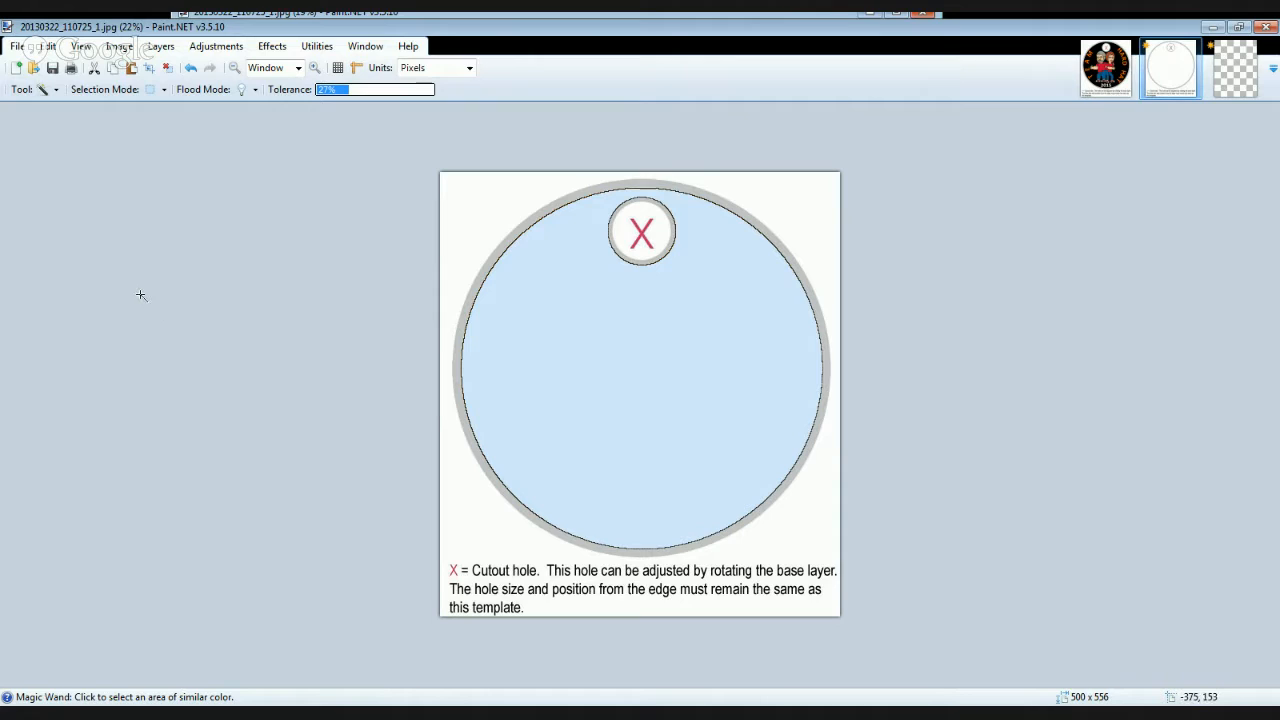
key("f")
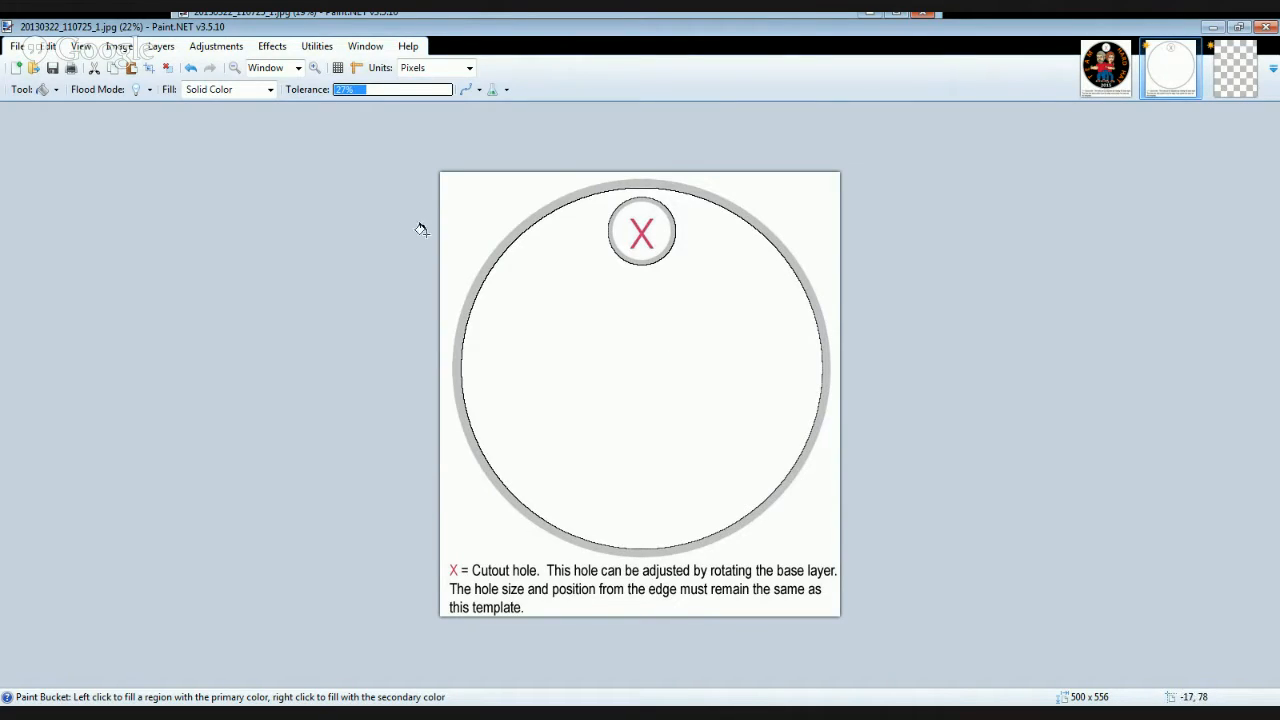
left_click(527, 364)
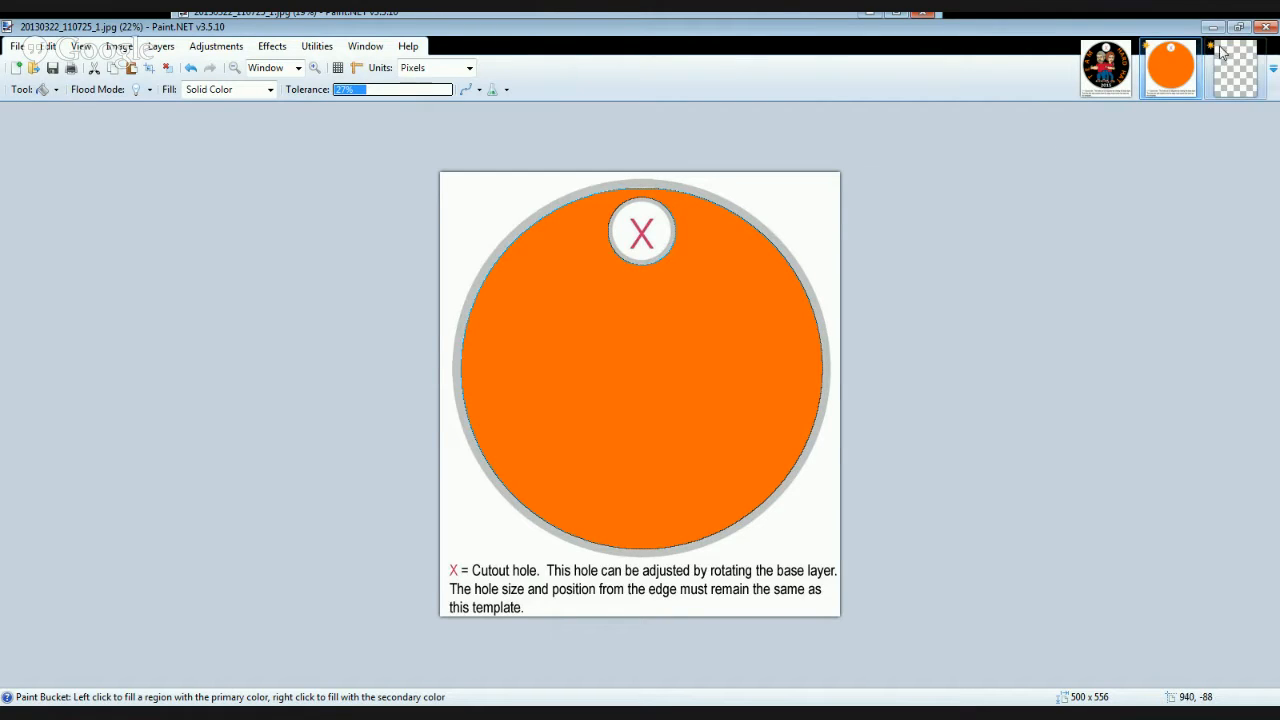
- Switch to the transparent image containing the green knotwork emblem
left_click(1238, 70)
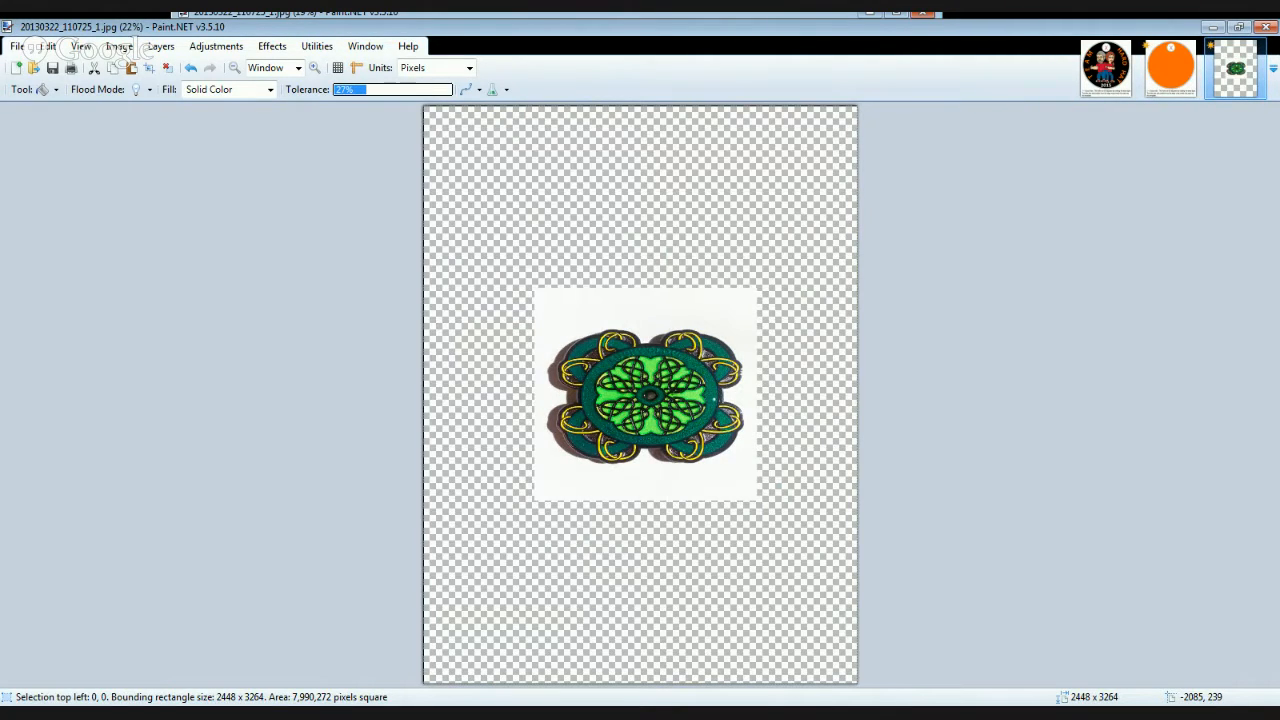
key("m")
left_click_drag(534, 290, 656, 557)
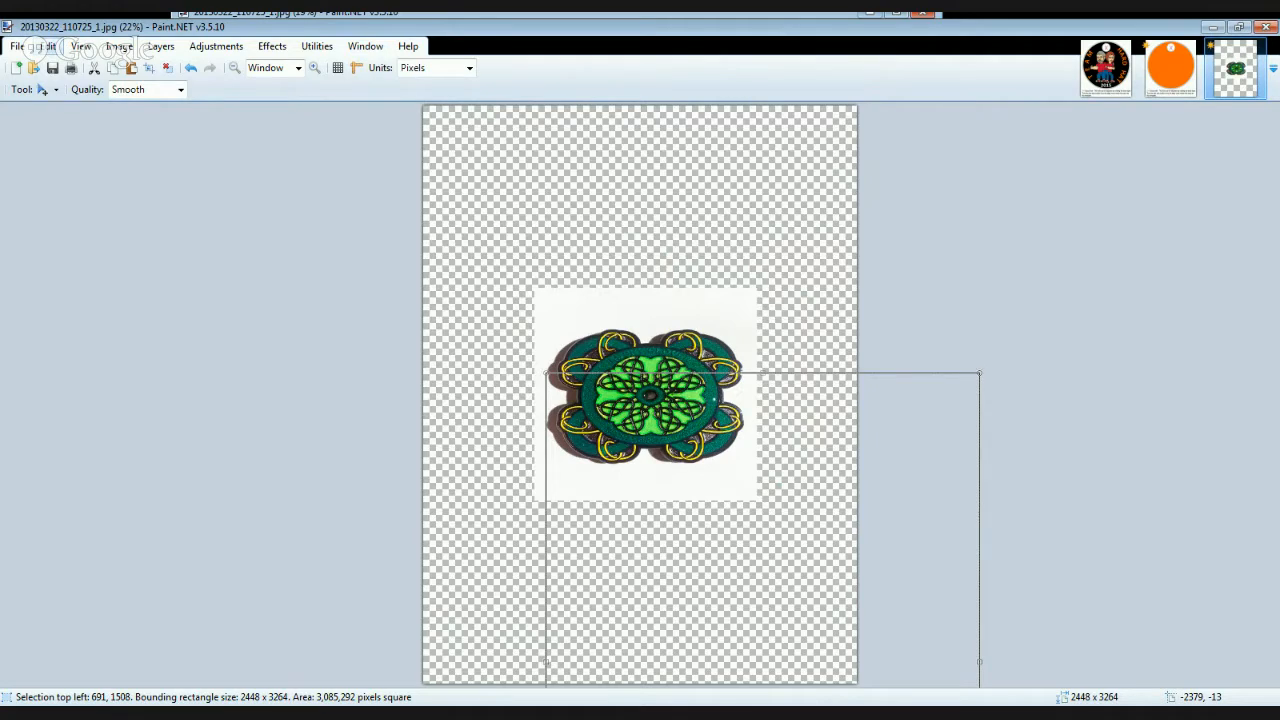
key("ctrl+d")
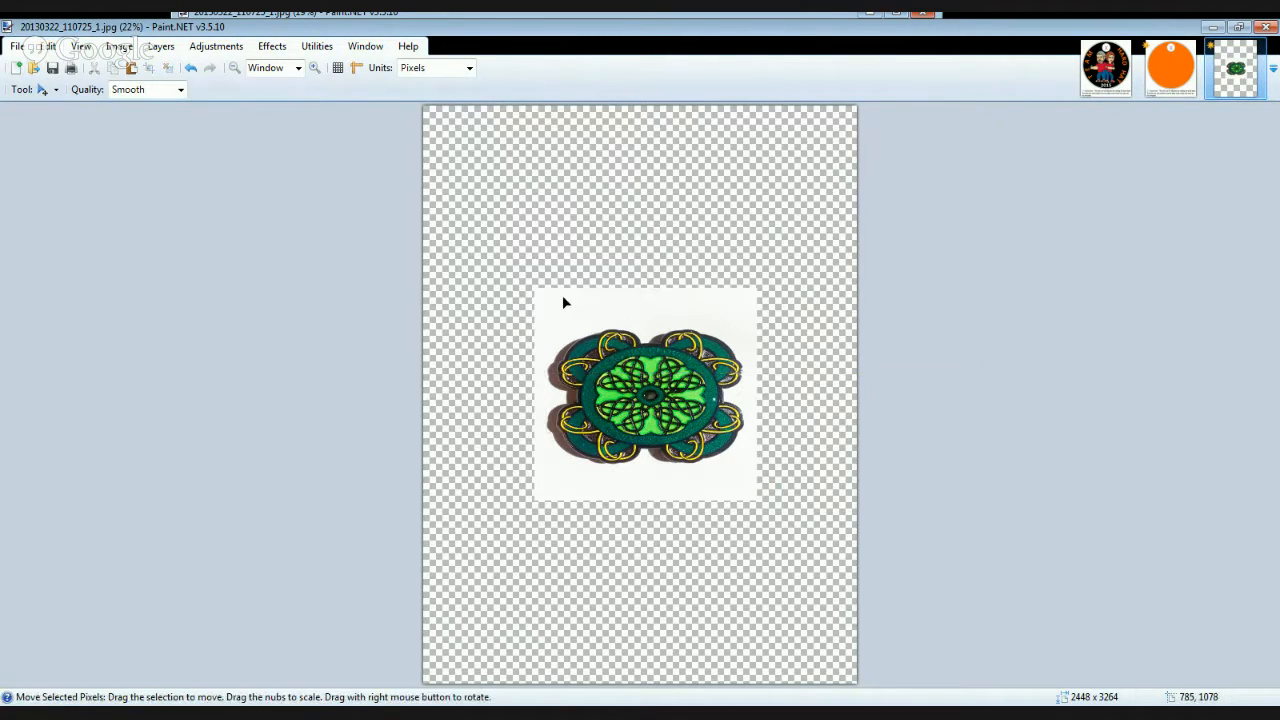
left_click_drag(533, 292, 758, 504)
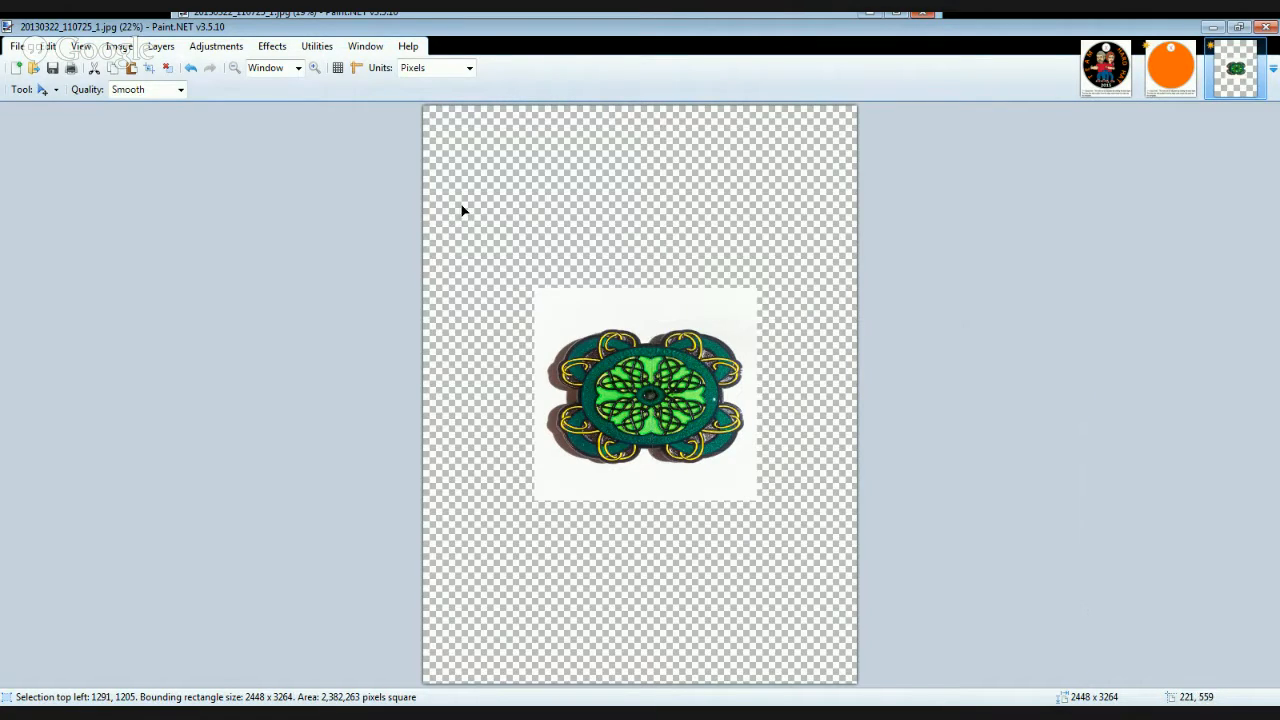
- Make a rectangular selection of about 1455 x 1310 pixels around the green emblem and paste a copy into the orange disc image
key("s")
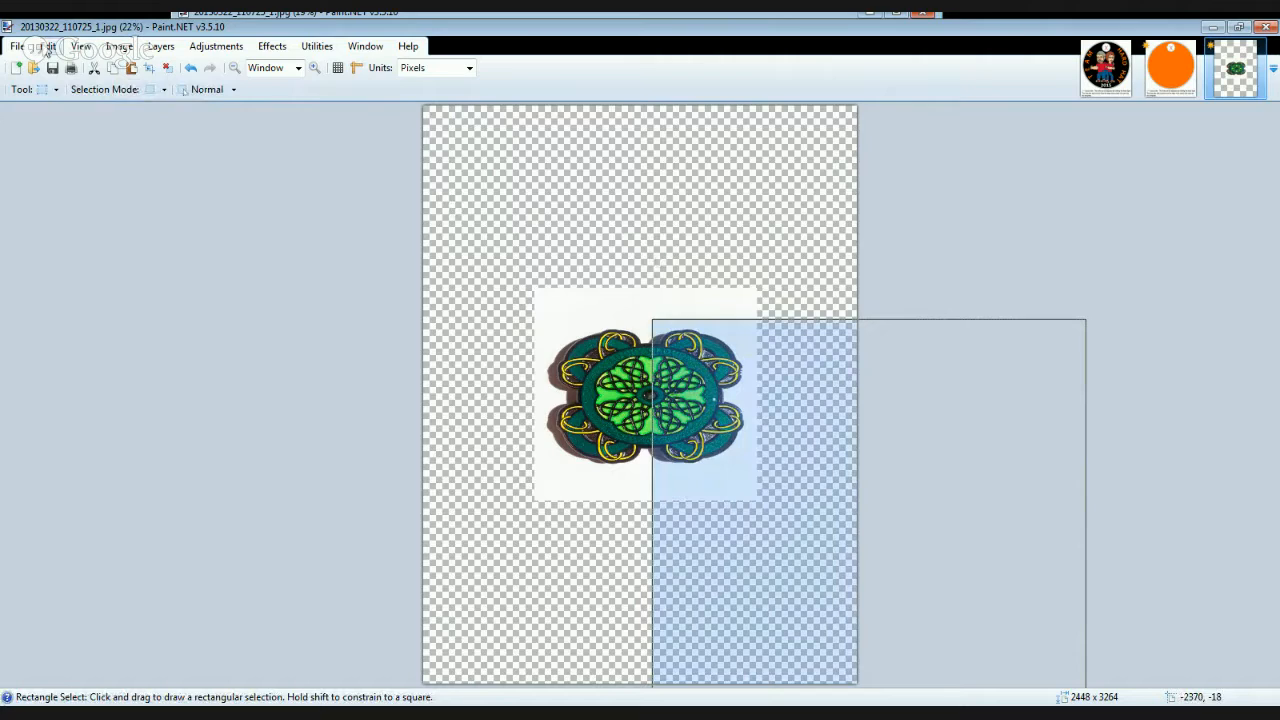
left_click(743, 283)
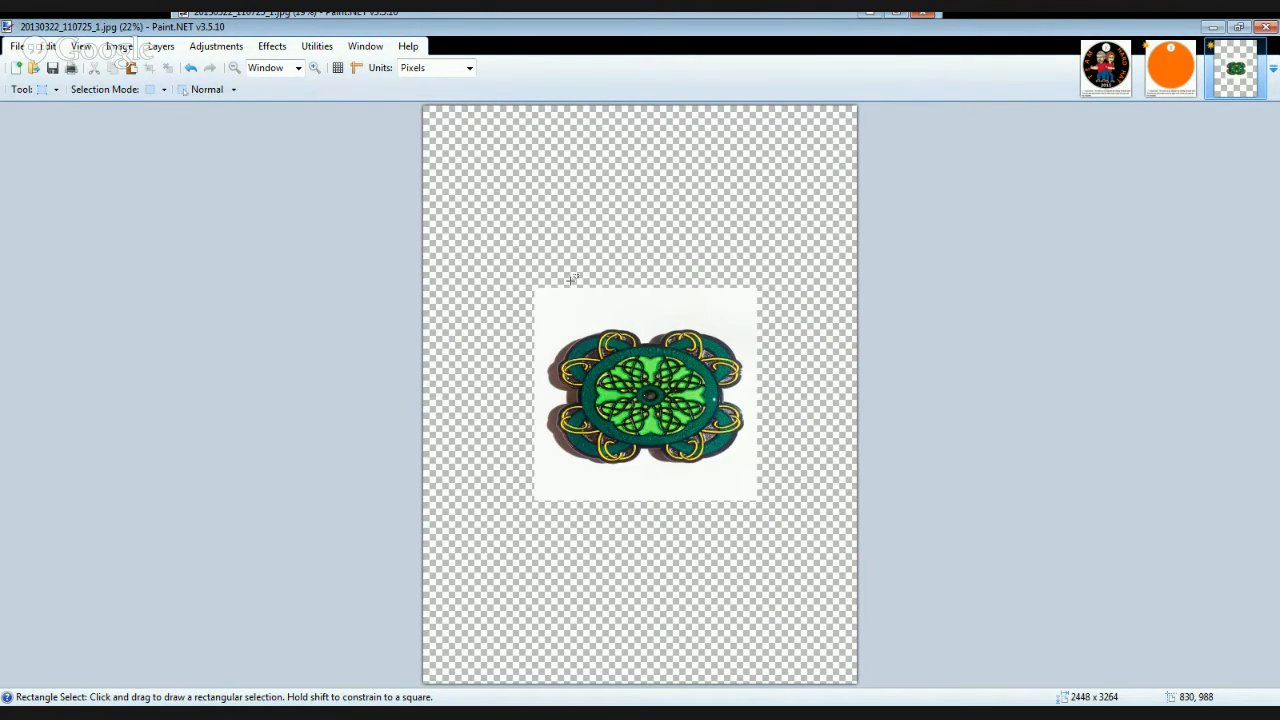
left_click_drag(518, 279, 773, 508)
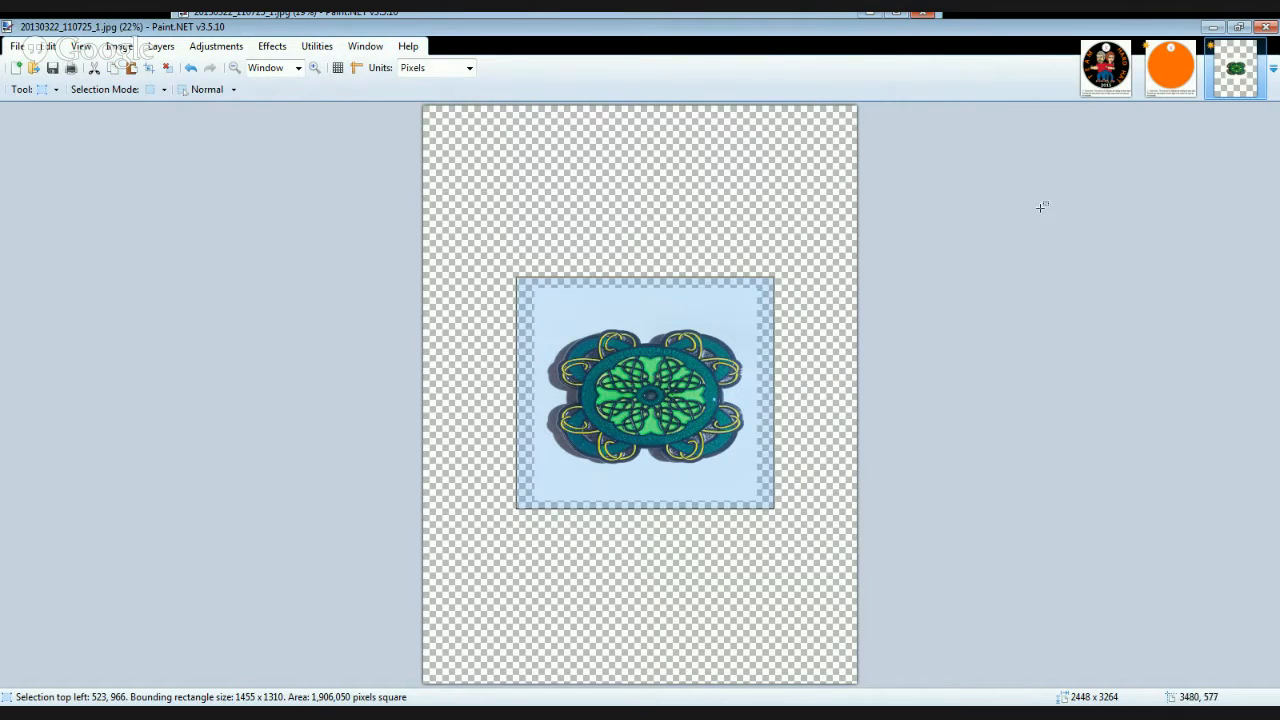
left_click(1165, 72)
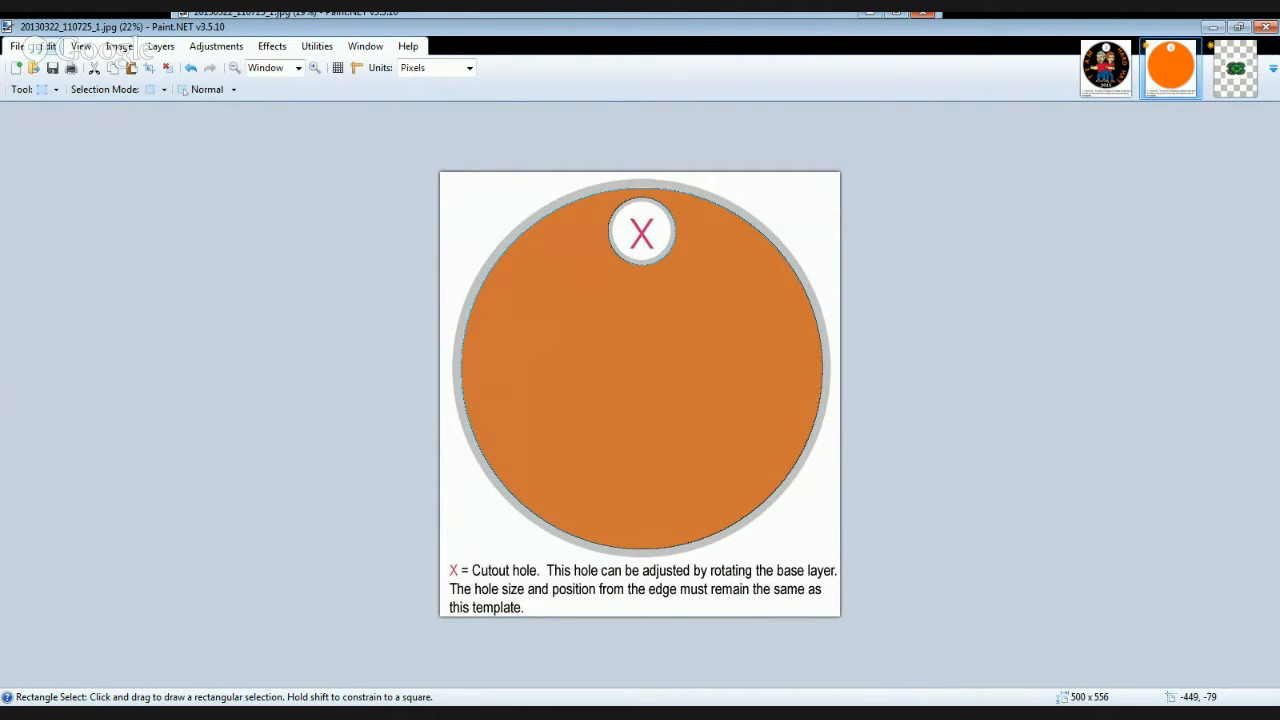
left_click(149, 156)
key("ctrl+v")
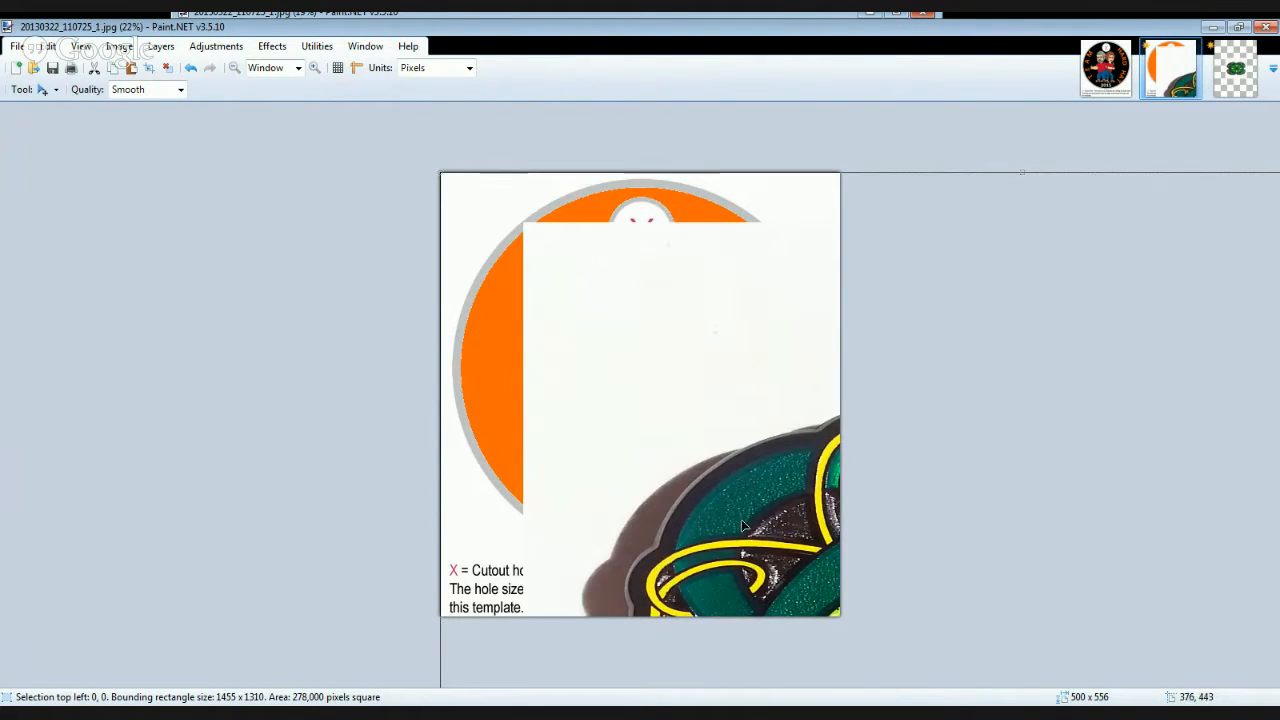
- Scale the pasted emblem down to about 334 x 217 pixels, place it in the middle of the orange disc and deselect it
left_click_drag(749, 423, 533, 290)
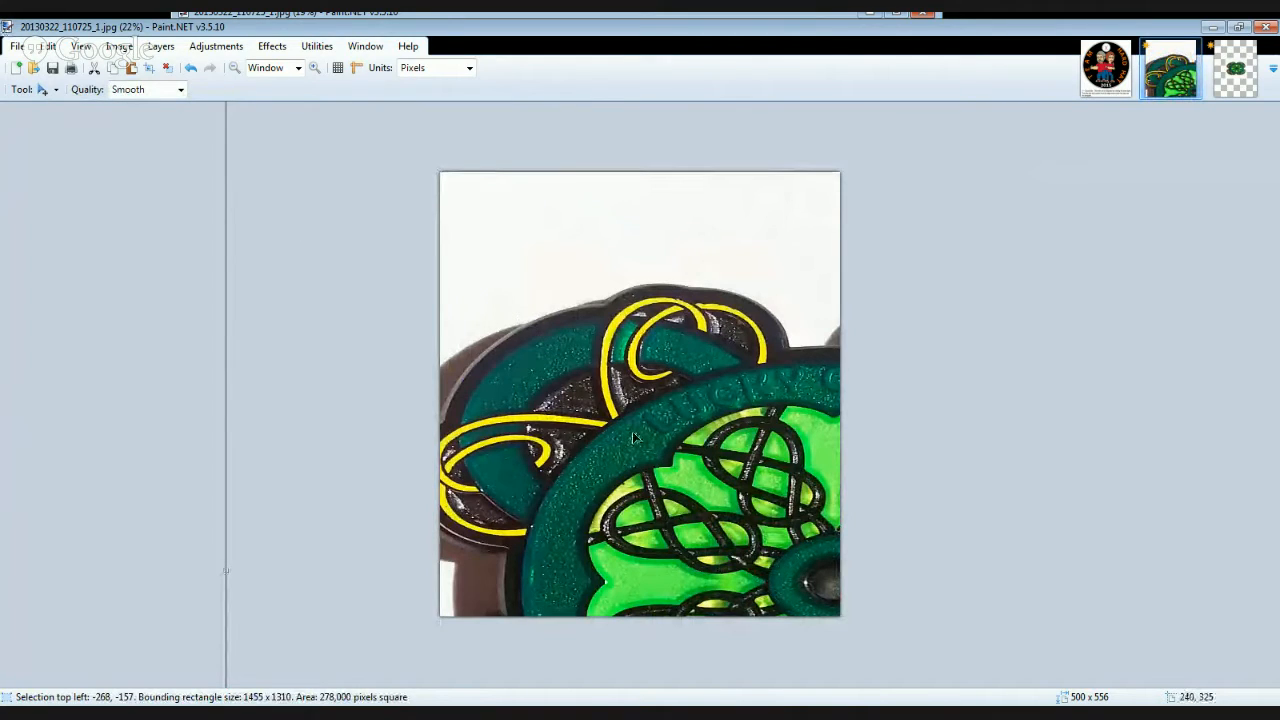
left_click_drag(552, 283, 549, 337)
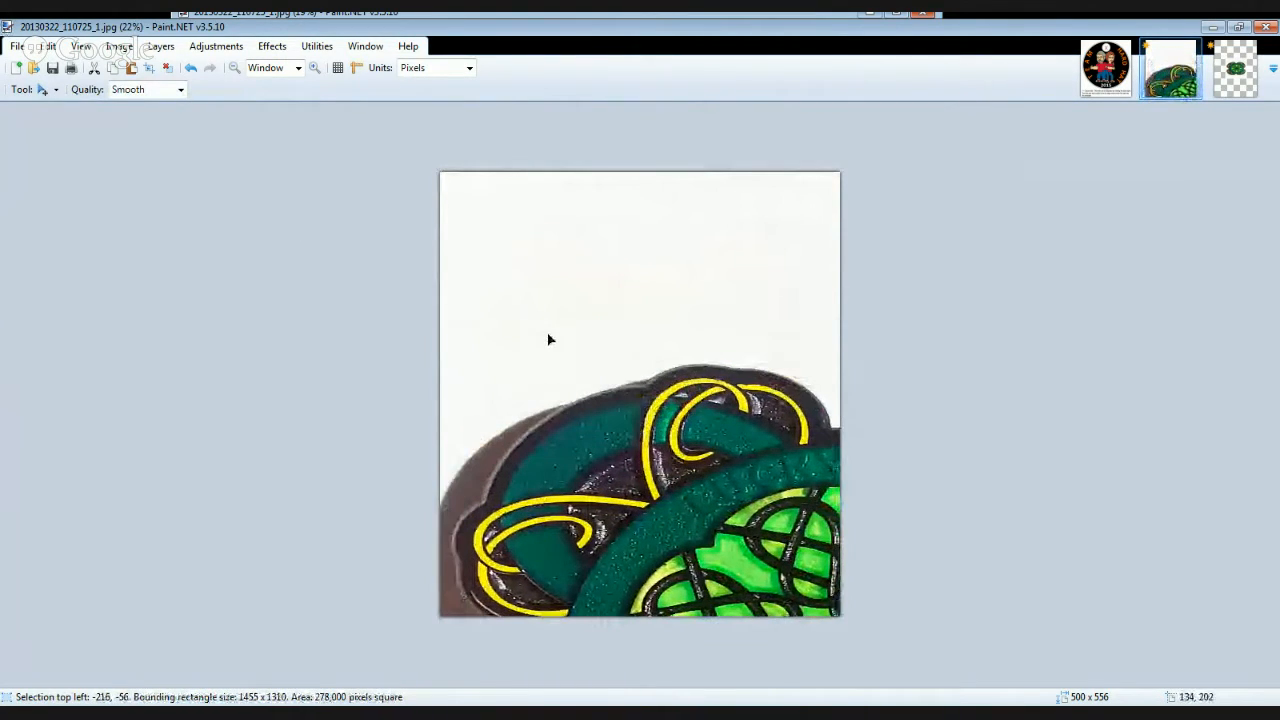
left_click_drag(264, 127, 495, 268)
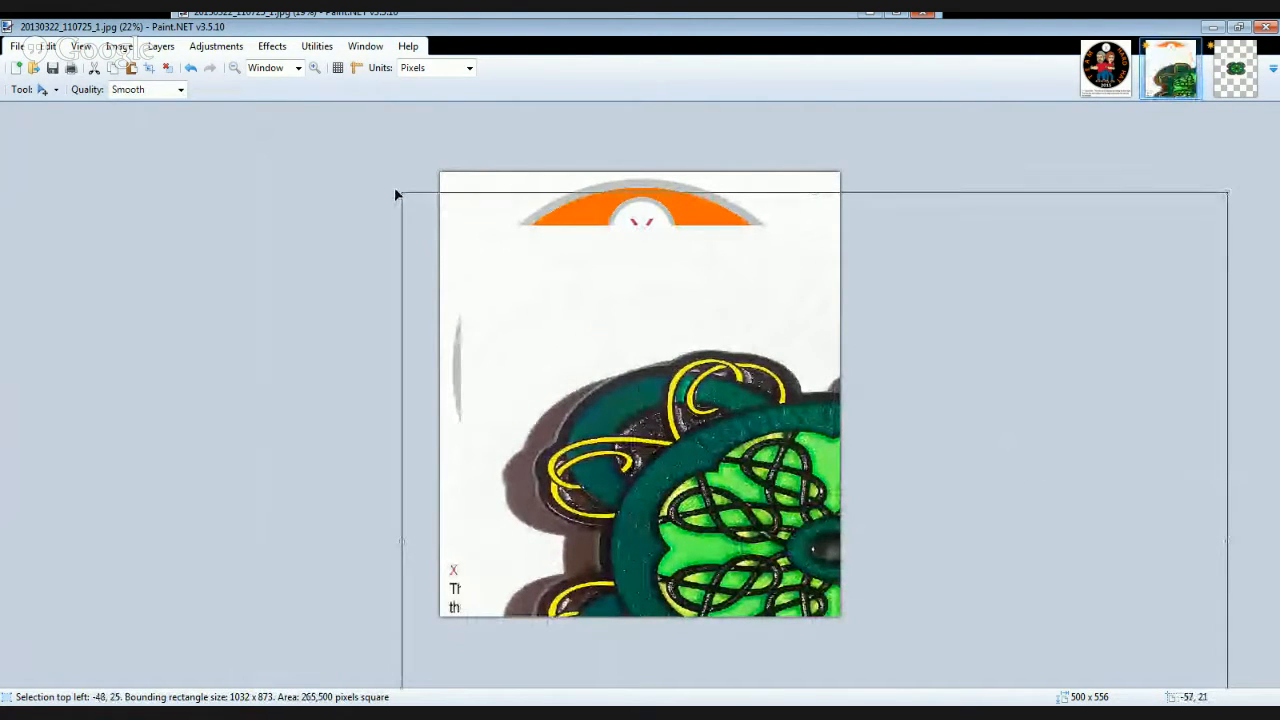
left_click_drag(402, 192, 685, 530)
left_click_drag(790, 593, 529, 237)
left_click_drag(440, 191, 706, 373)
left_click_drag(797, 487, 614, 416)
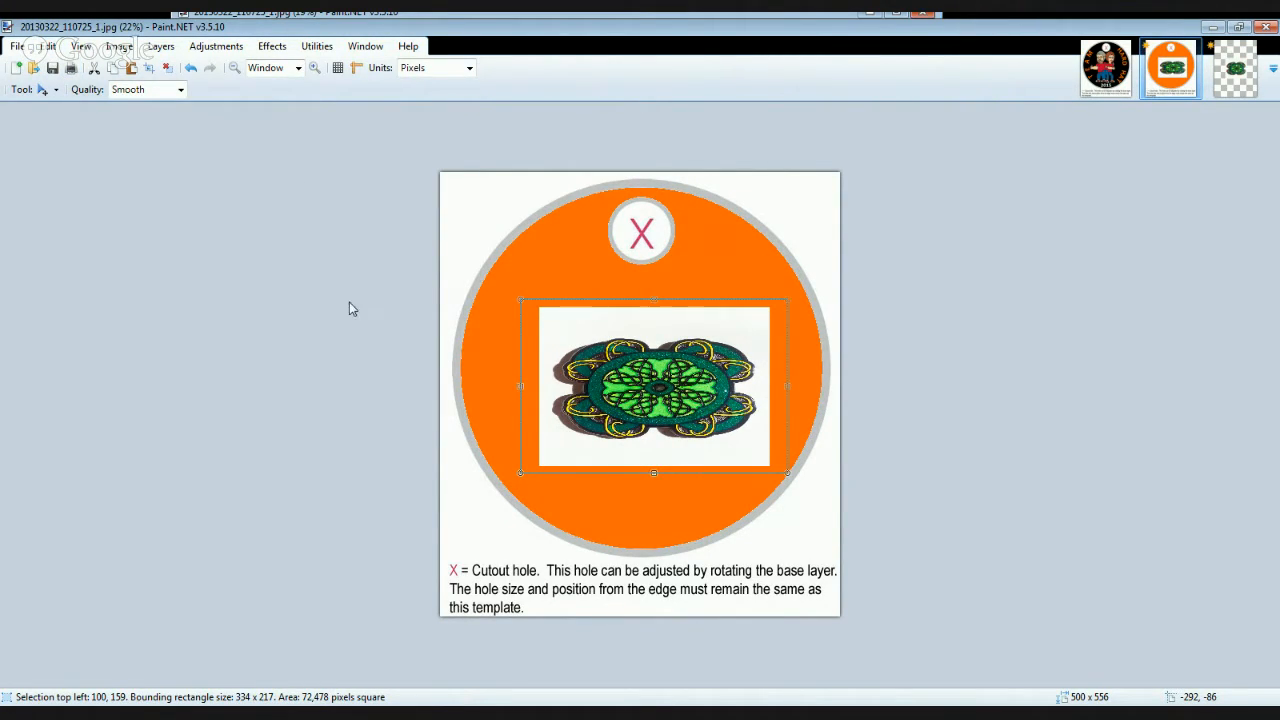
key("ctrl+d")
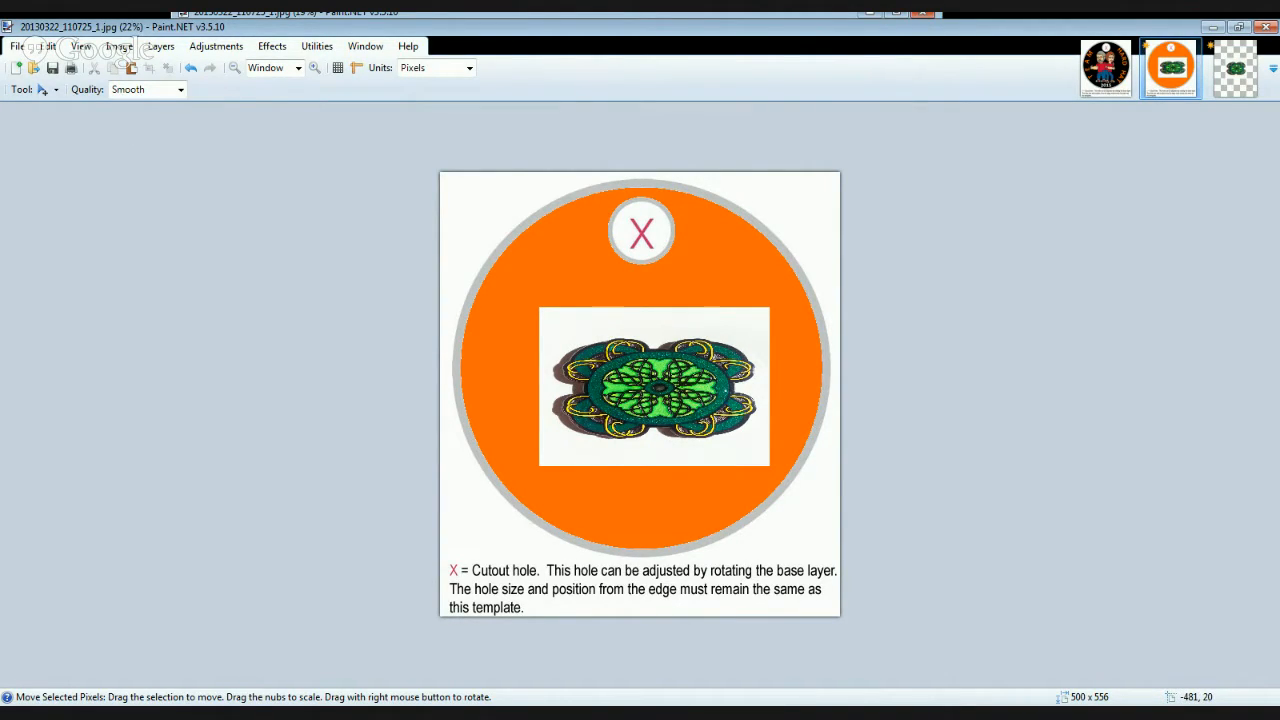
- Select the white background around the emblem with the Magic Wand at 21% tolerance and cut it away
left_click(32, 190)
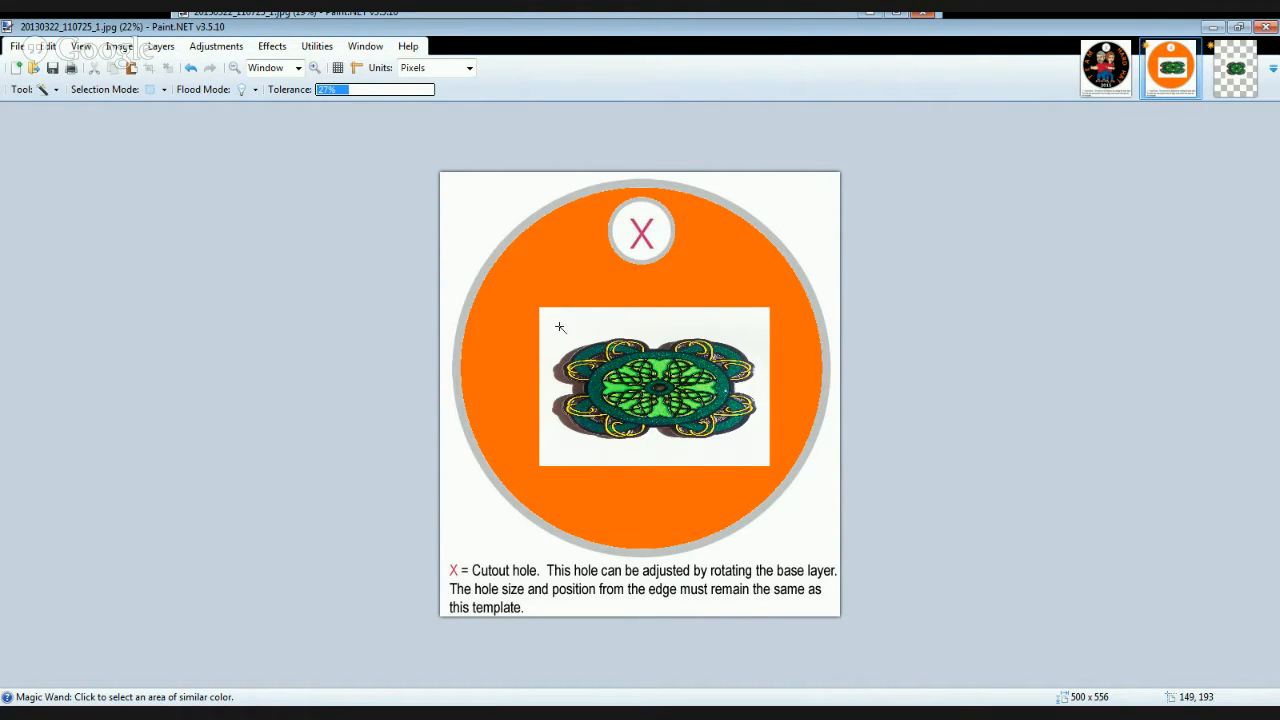
left_click(560, 327)
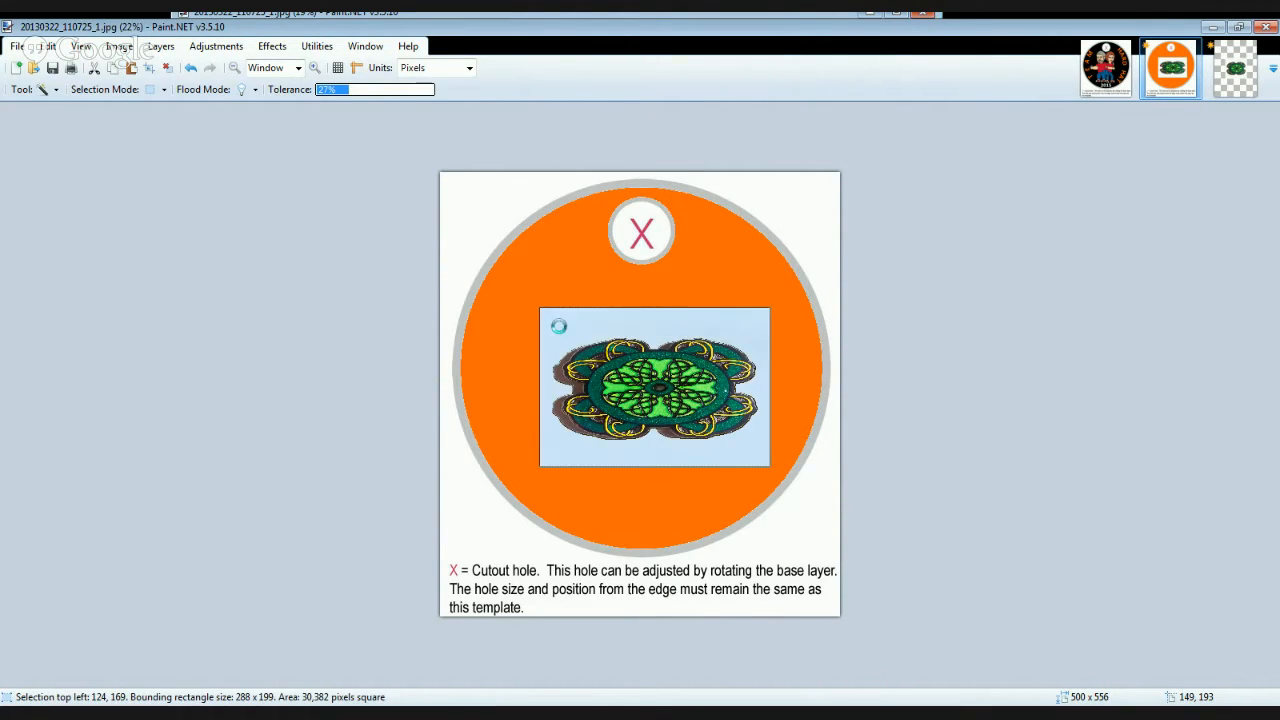
left_click(377, 91)
left_click(341, 91)
left_click(570, 326)
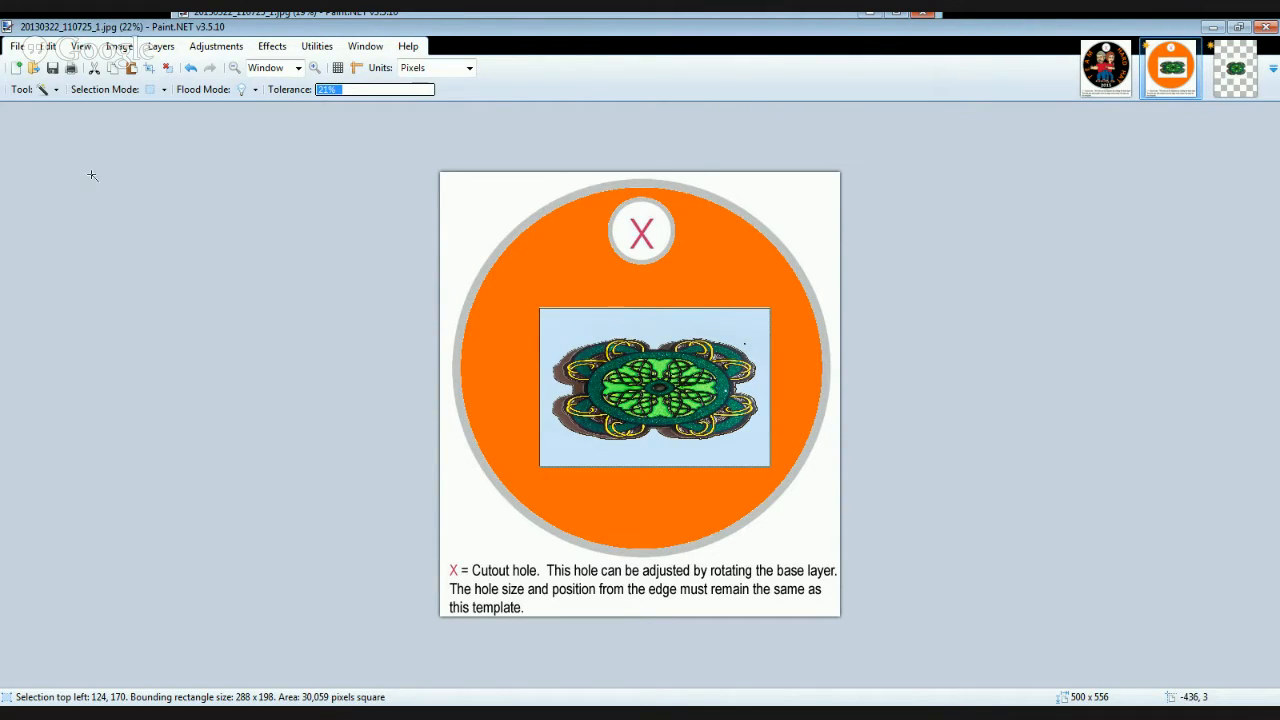
left_click(94, 68)
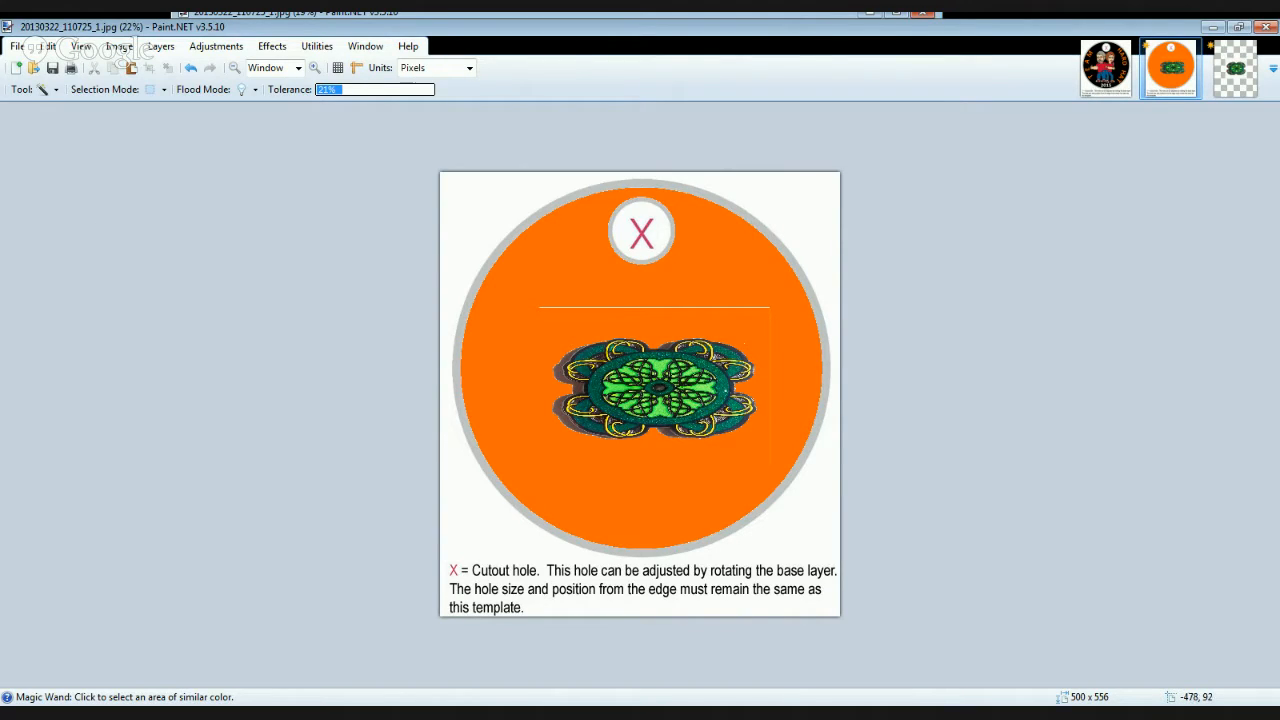
- Erase the leftover white line above the emblem using a wider eraser brush
key("e")
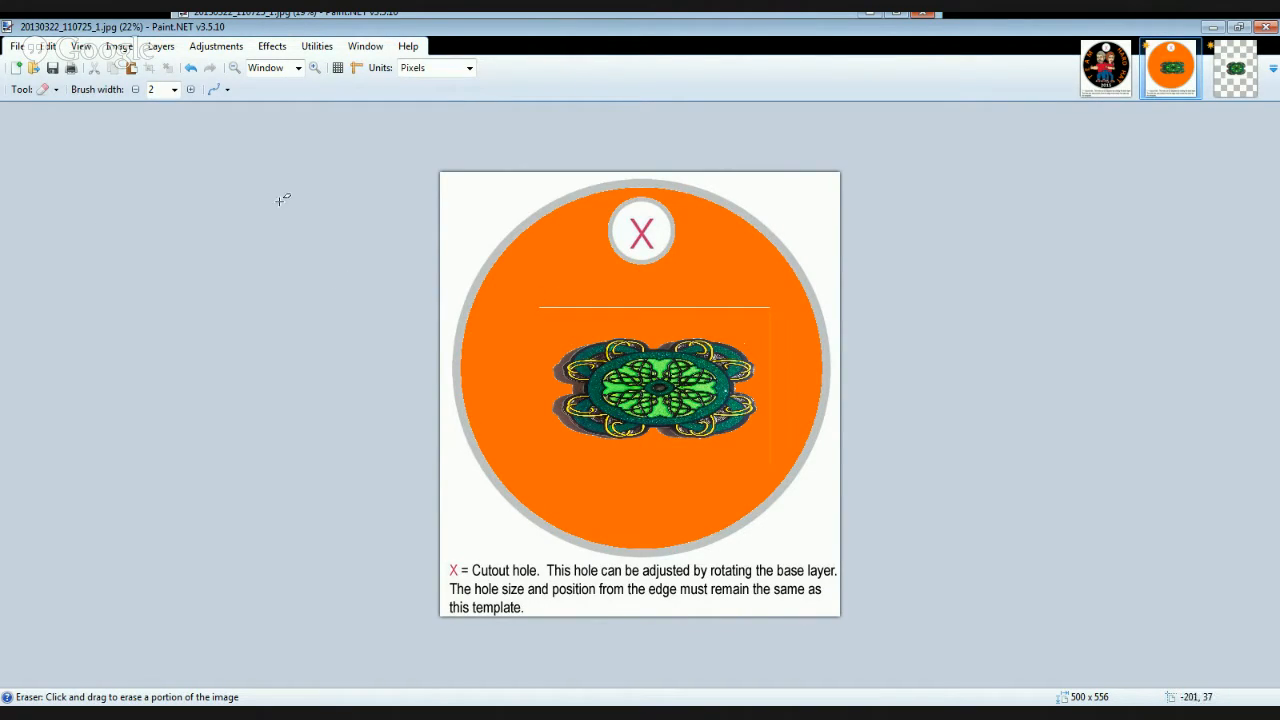
left_click(175, 89)
left_click(158, 235)
- Nudge the emblem slightly up and left toward the centre of the orange disc
key("m")
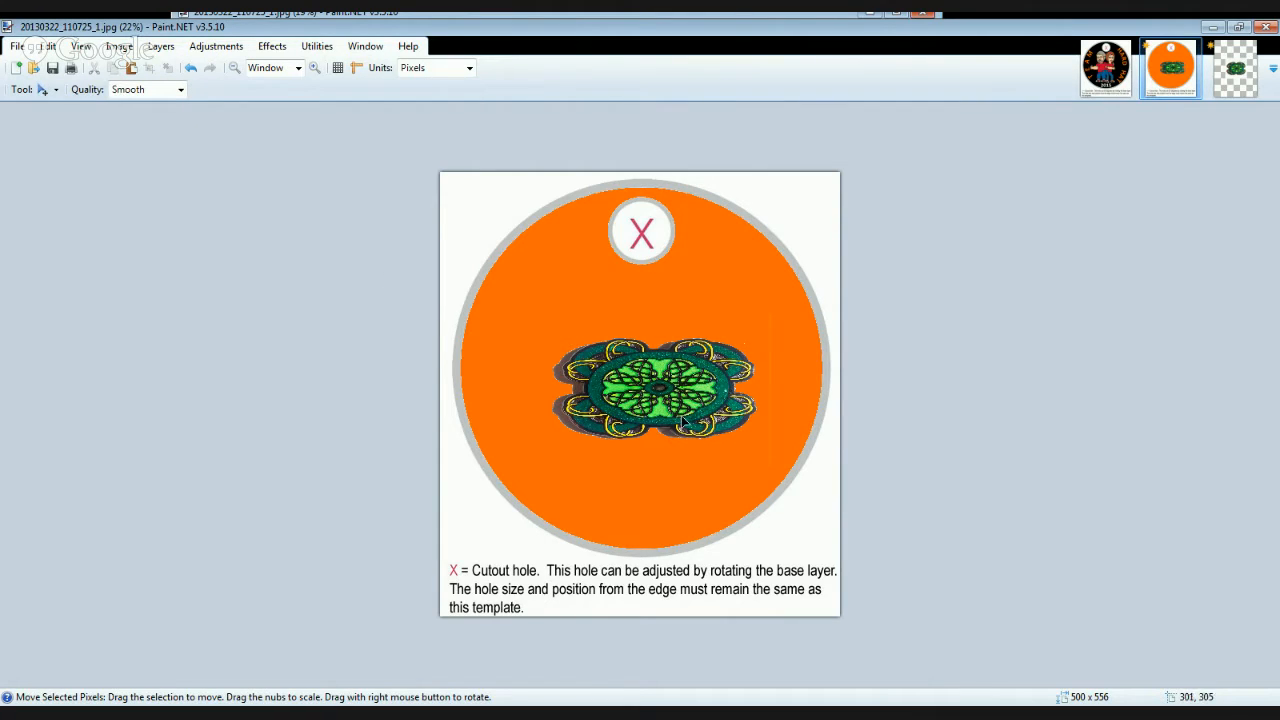
mouse_move(663, 405)
left_mouse_down()
mouse_move(630, 376)
mouse_move(651, 398)
left_mouse_up()
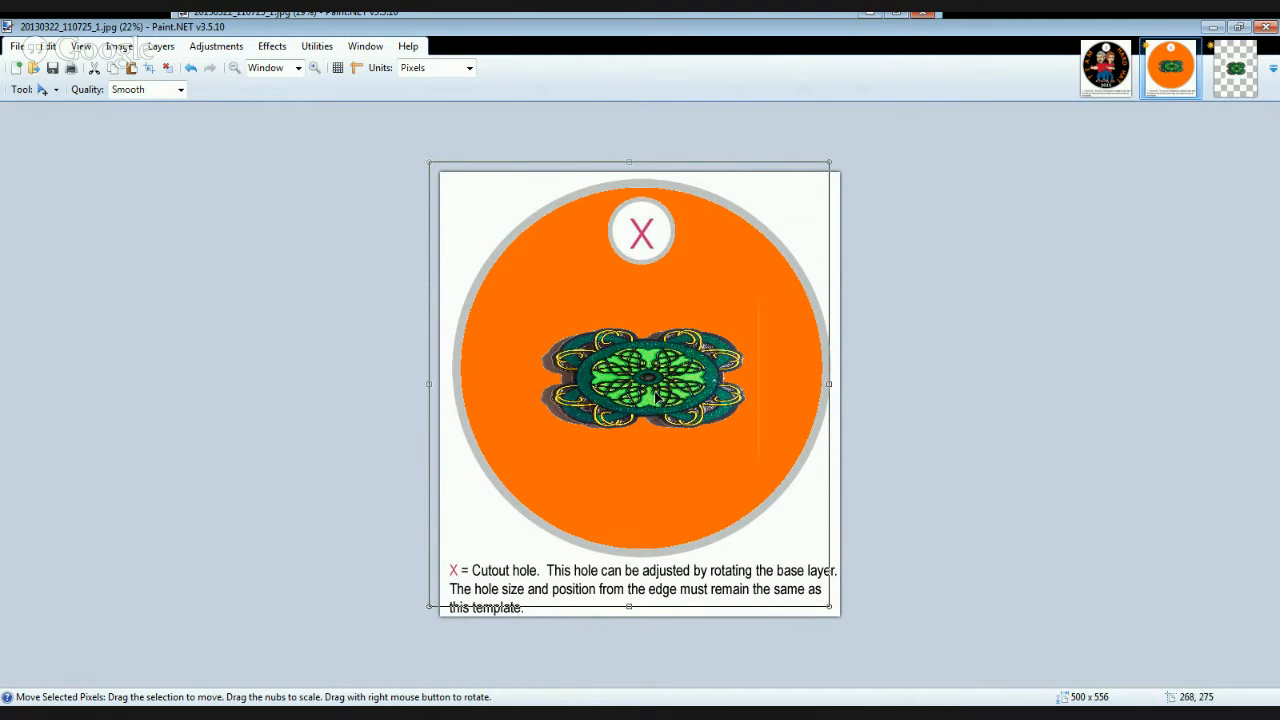
mouse_move(650, 388)
left_mouse_down()
mouse_move(742, 306)
mouse_move(754, 312)
mouse_move(757, 326)
mouse_move(665, 338)
mouse_move(655, 391)
left_mouse_up()
left_click_drag(651, 383, 651, 384)
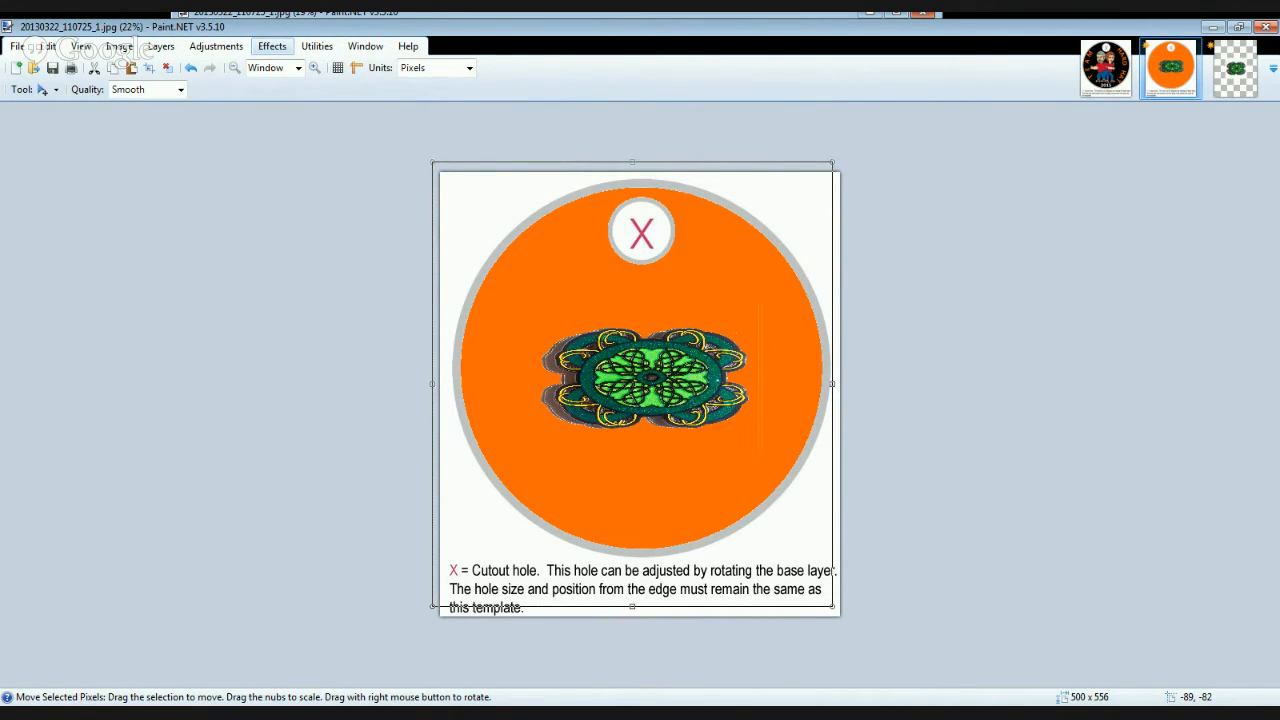
- Apply a soft dark shadow effect around the emblem and shift it slightly downward on the disc
left_click(599, 423)
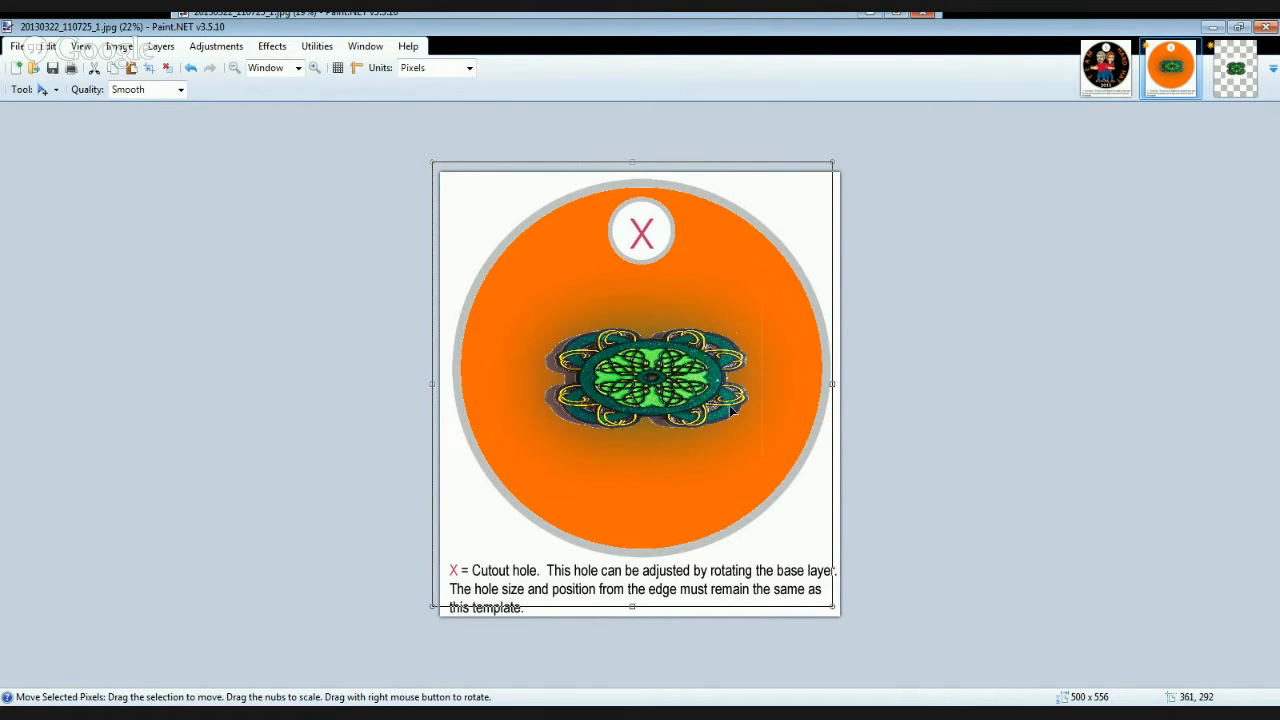
mouse_move(649, 376)
left_mouse_down()
mouse_move(709, 451)
mouse_move(660, 390)
mouse_move(556, 339)
mouse_move(750, 338)
mouse_move(575, 460)
mouse_move(590, 320)
mouse_move(609, 434)
mouse_move(697, 388)
mouse_move(637, 368)
mouse_move(639, 391)
mouse_move(647, 383)
left_mouse_up()
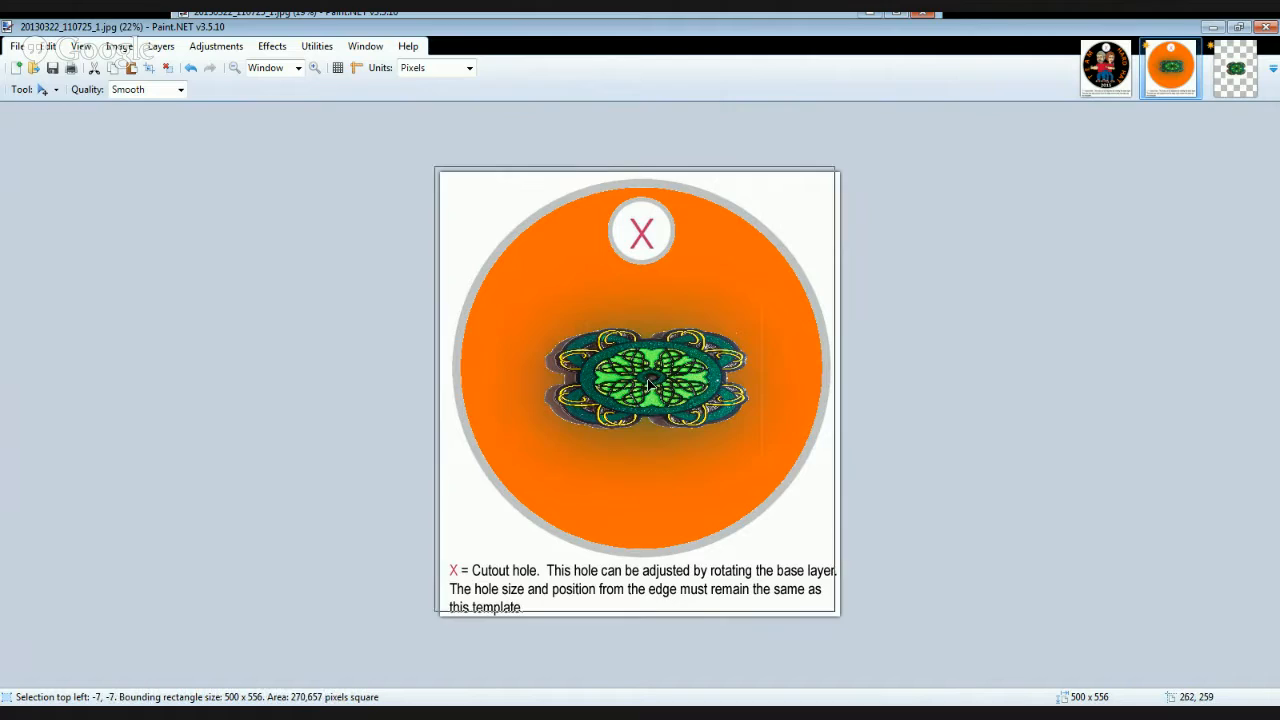
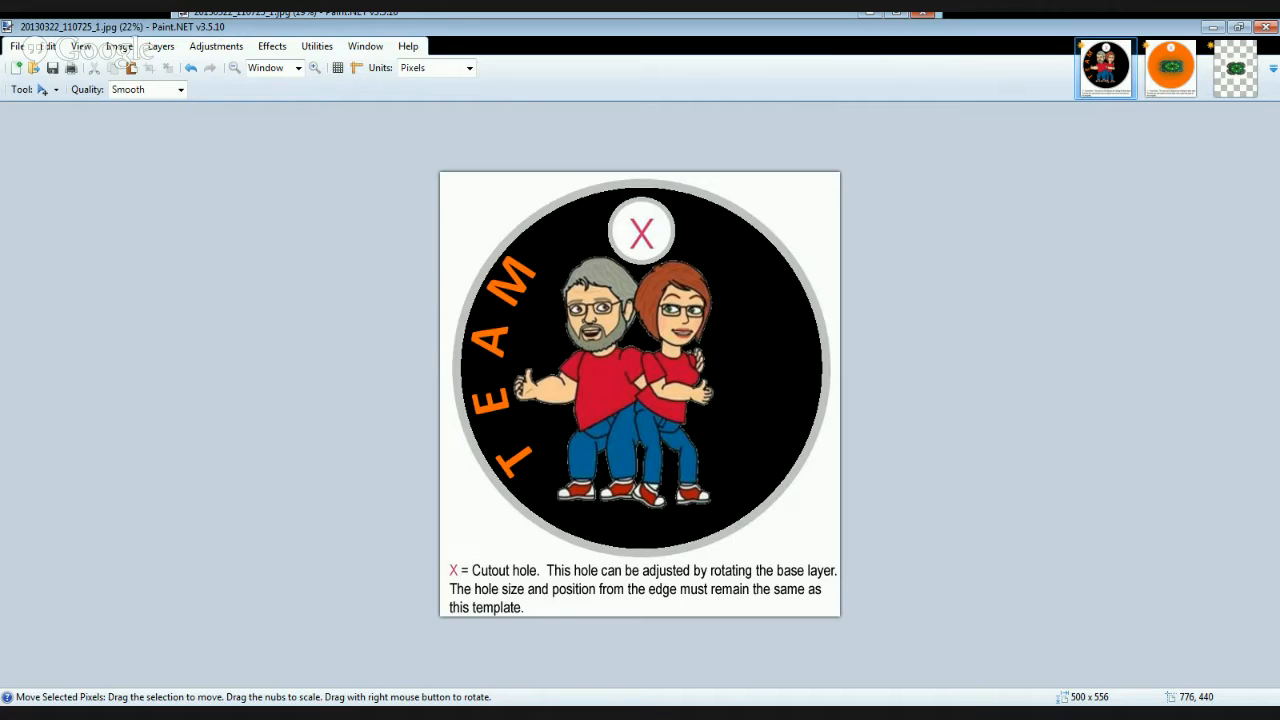
- Turn on the layers holding the curved "HARD HAT" lettering and the white "2015" on the black team tag
left_click(1190, 545)
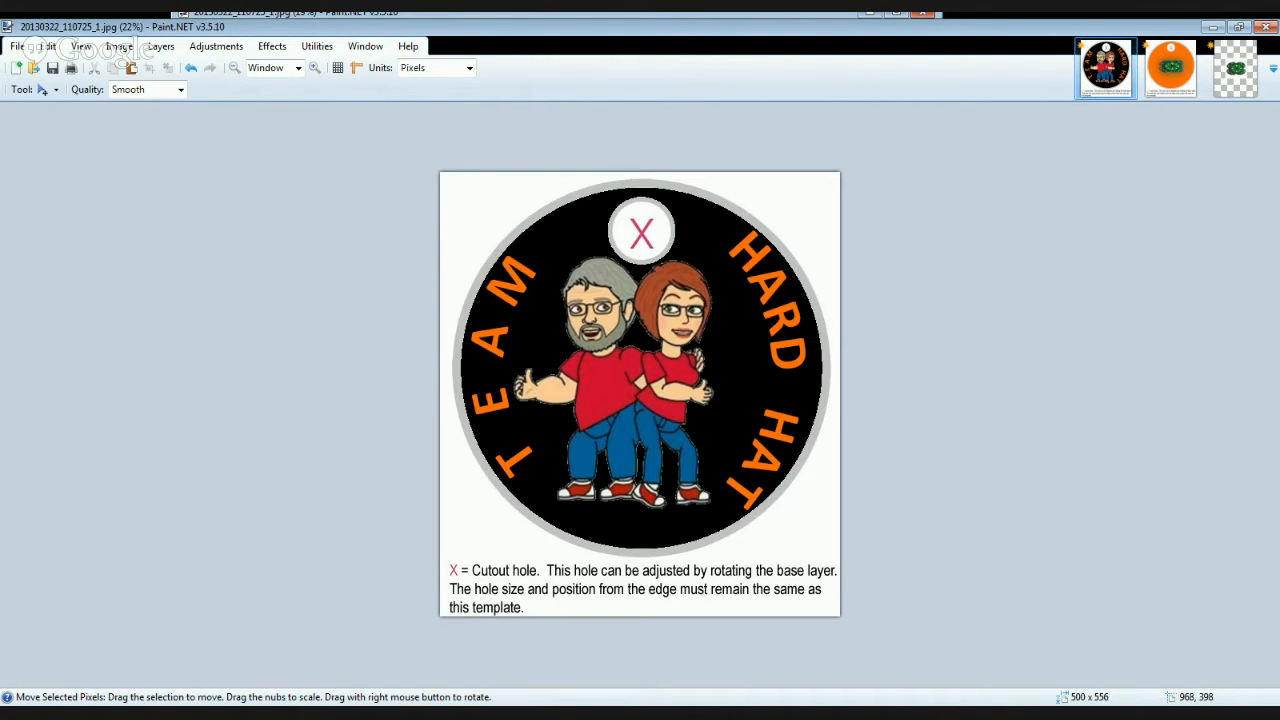
left_click(1207, 512)
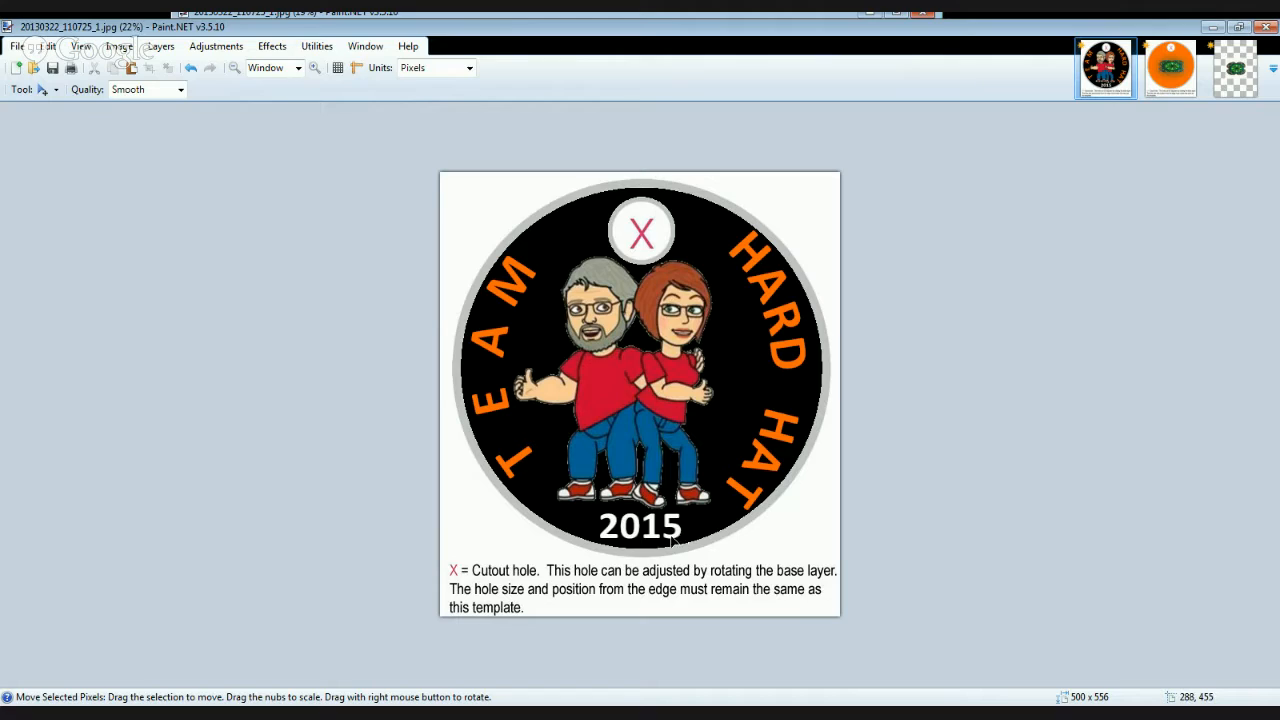